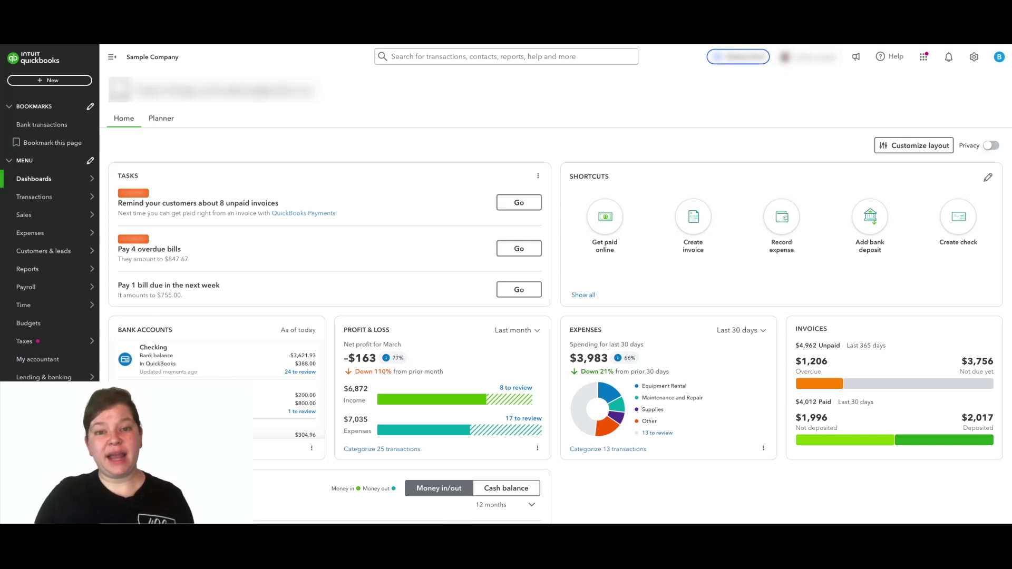
Step: Open the 05/16/2025 Books By Bessie deposit in the bank transactions and set who paid to the vendor Books by Bessie
mouse_move(69, 201)
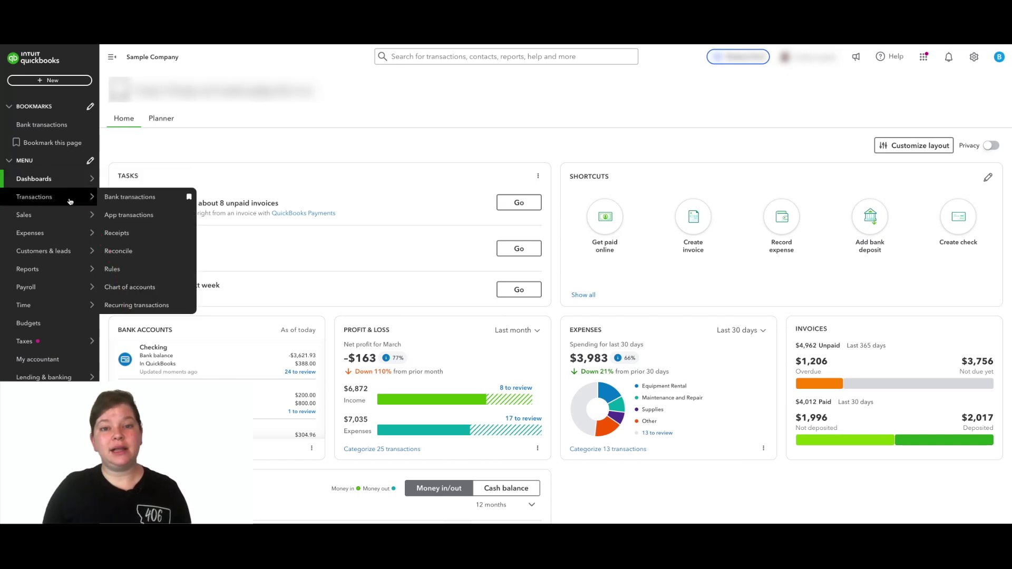
left_click(129, 198)
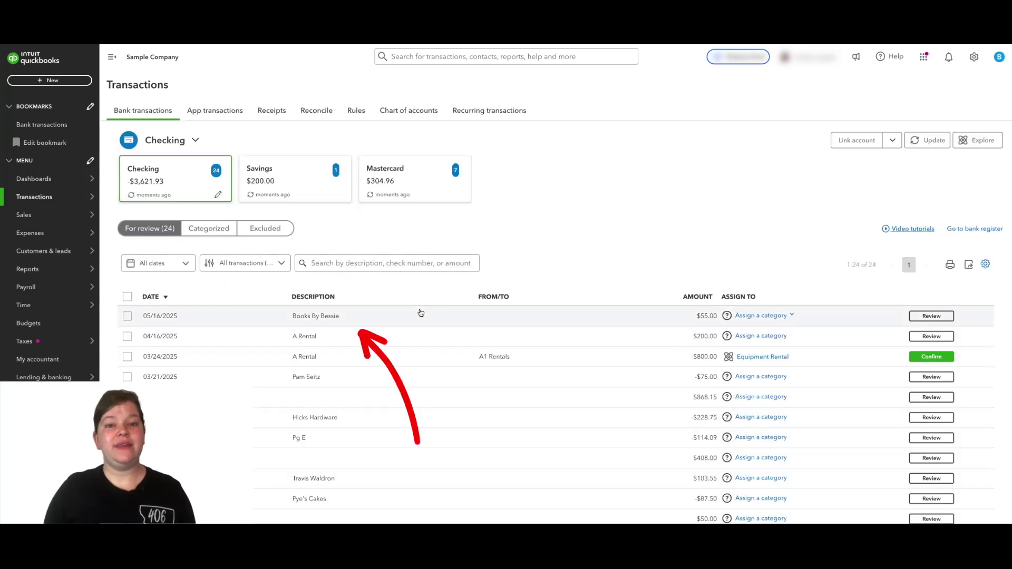
left_click(419, 314)
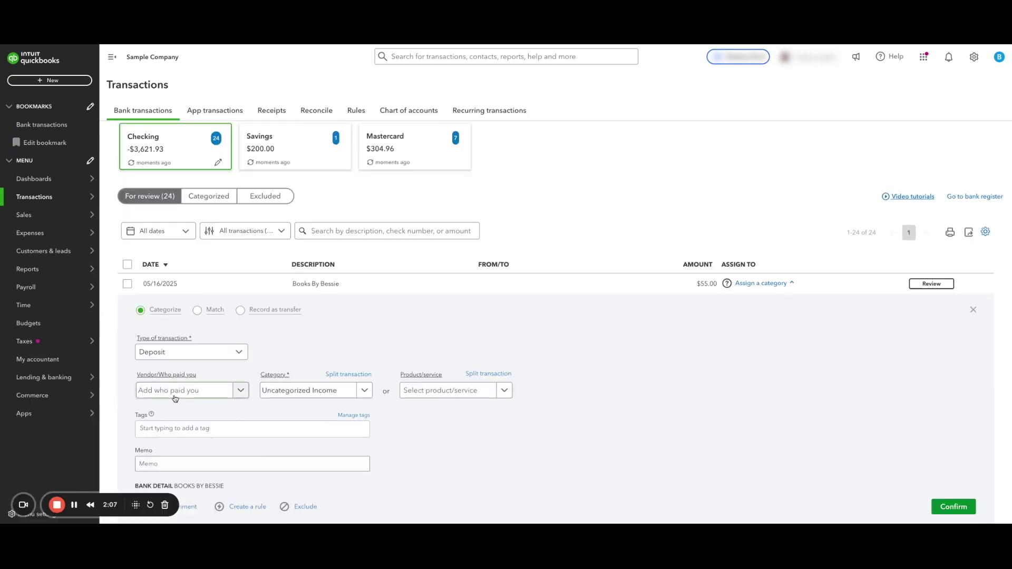
left_click(175, 391)
type("books")
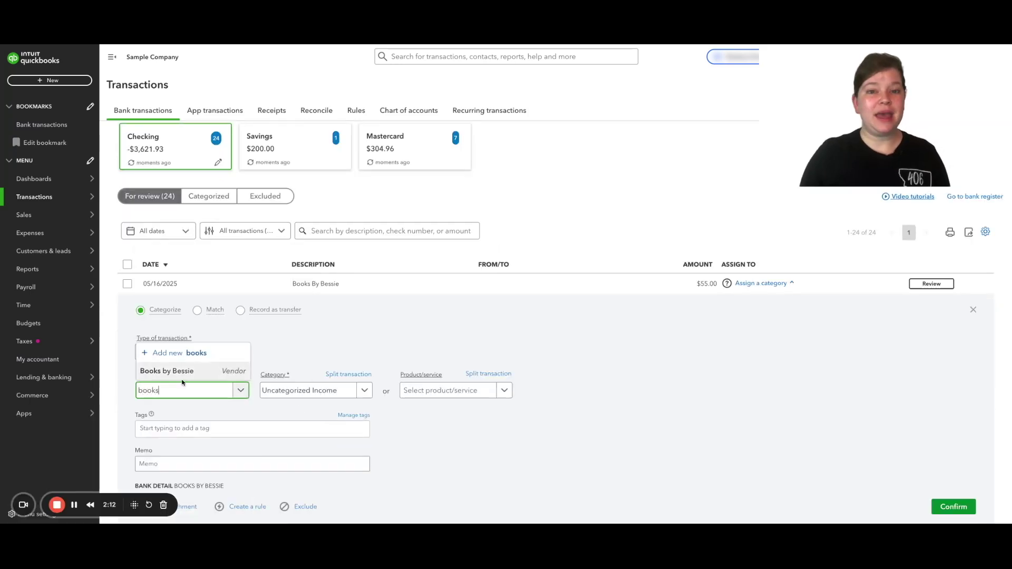
left_click(179, 371)
Step: Categorize the Books by Bessie deposit as Bookkeeper under Legal & Professional Fees and confirm it
left_click(301, 394)
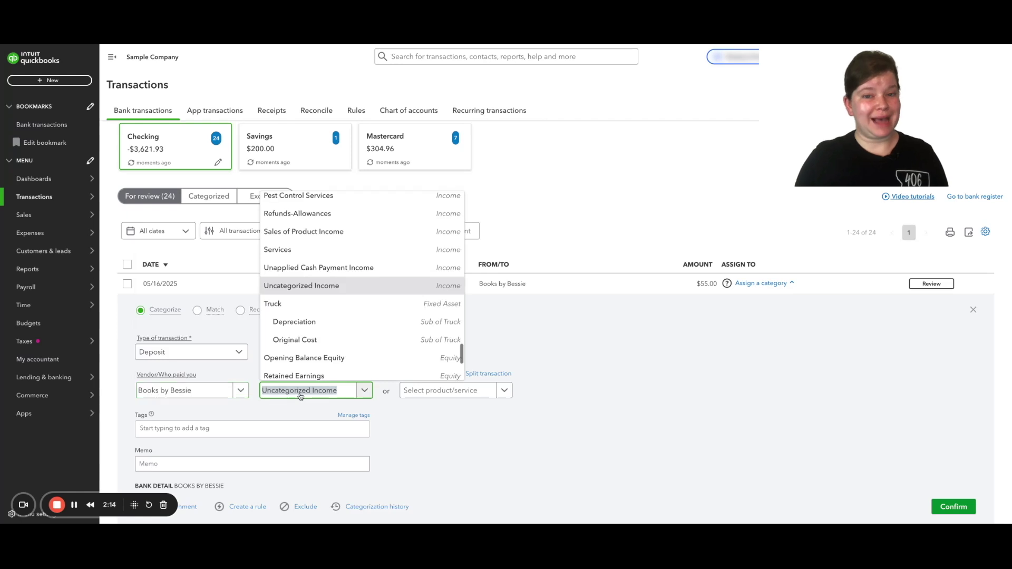
type("bookk")
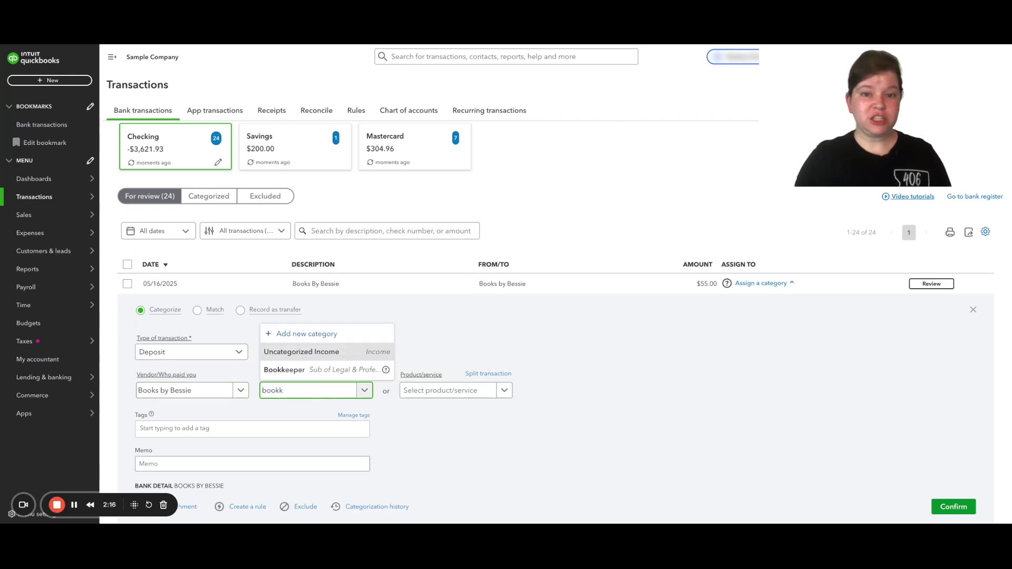
left_click(340, 370)
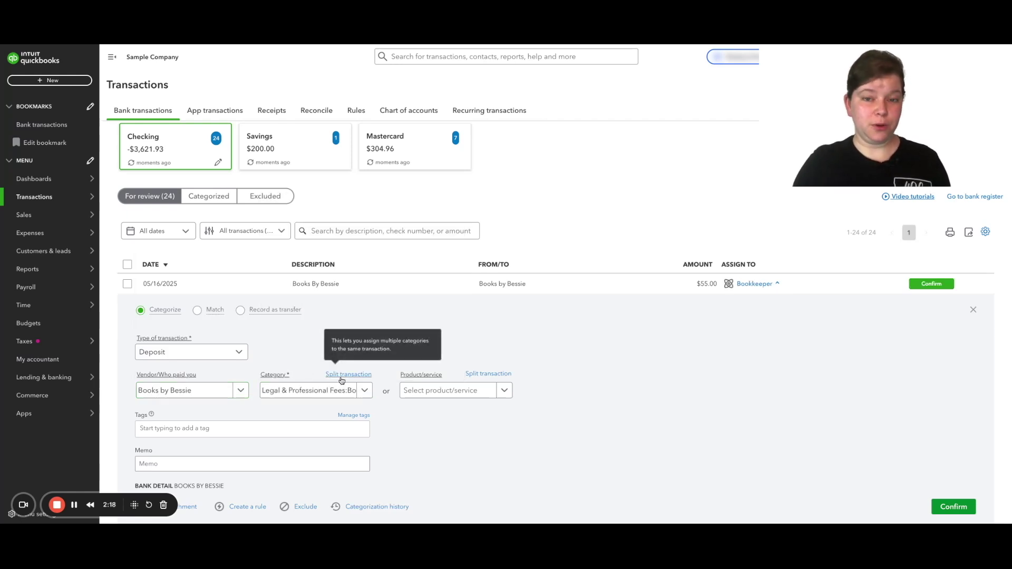
left_click(954, 506)
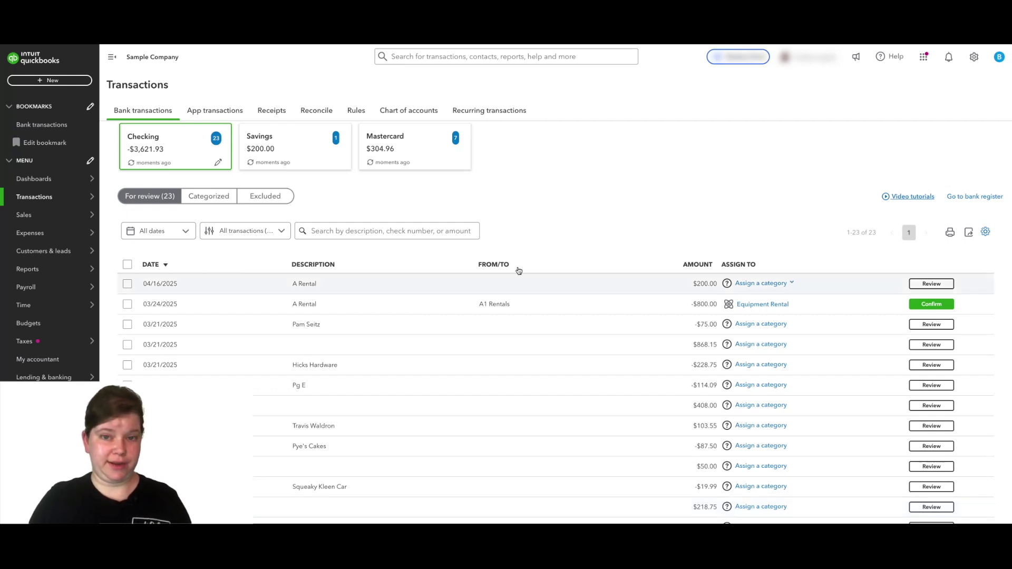
Step: Create a vendor credit for A1 Rentals with the payment date 04/16/2025
left_click(50, 81)
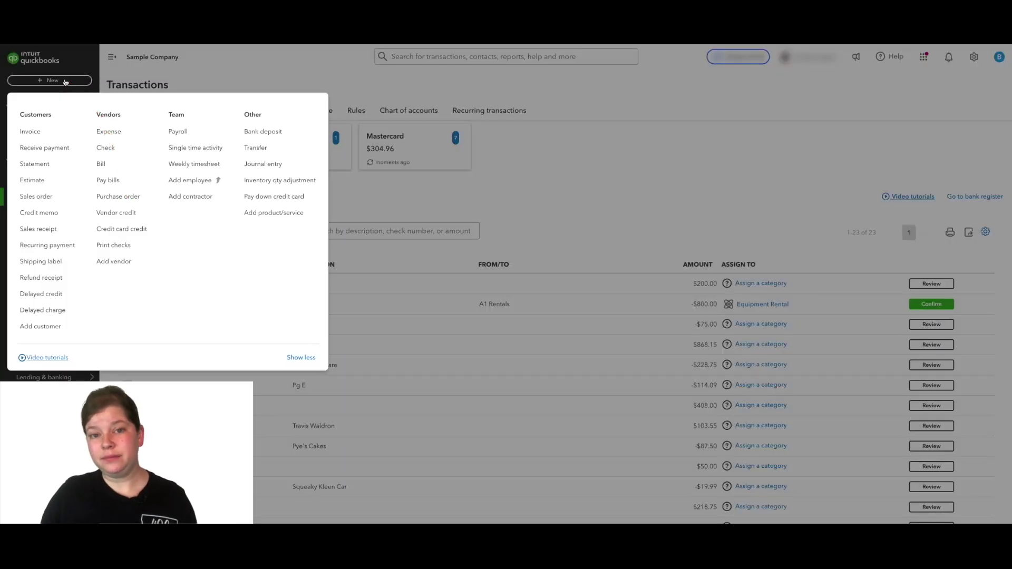
left_click(119, 213)
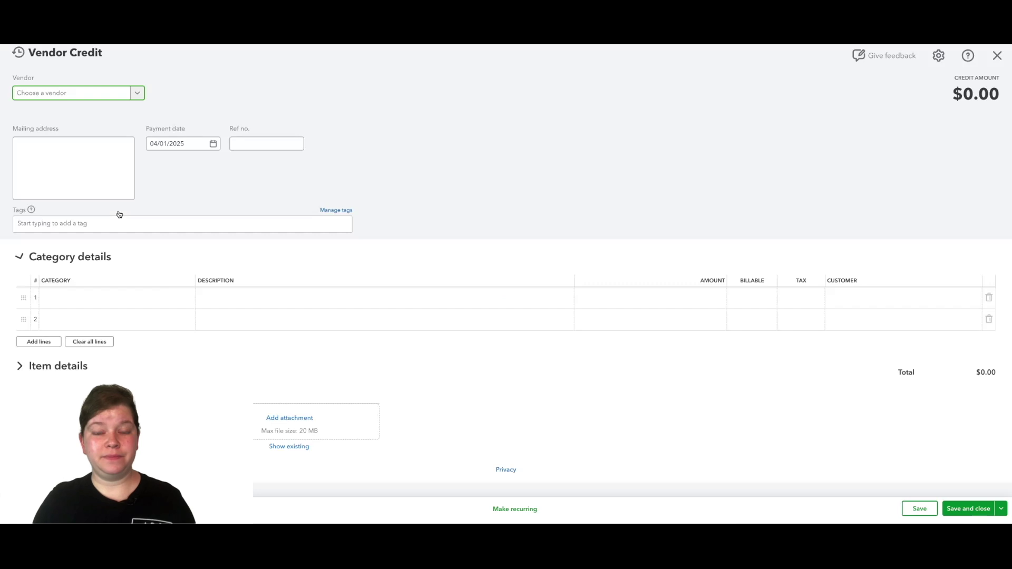
left_click(74, 92)
type("a1")
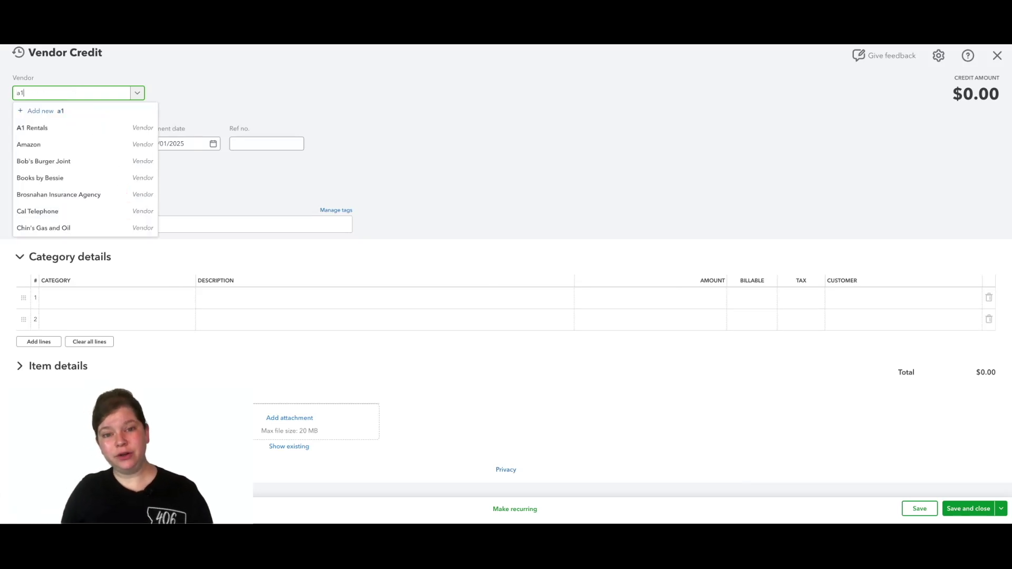
left_click(75, 128)
left_click(213, 143)
left_click(201, 226)
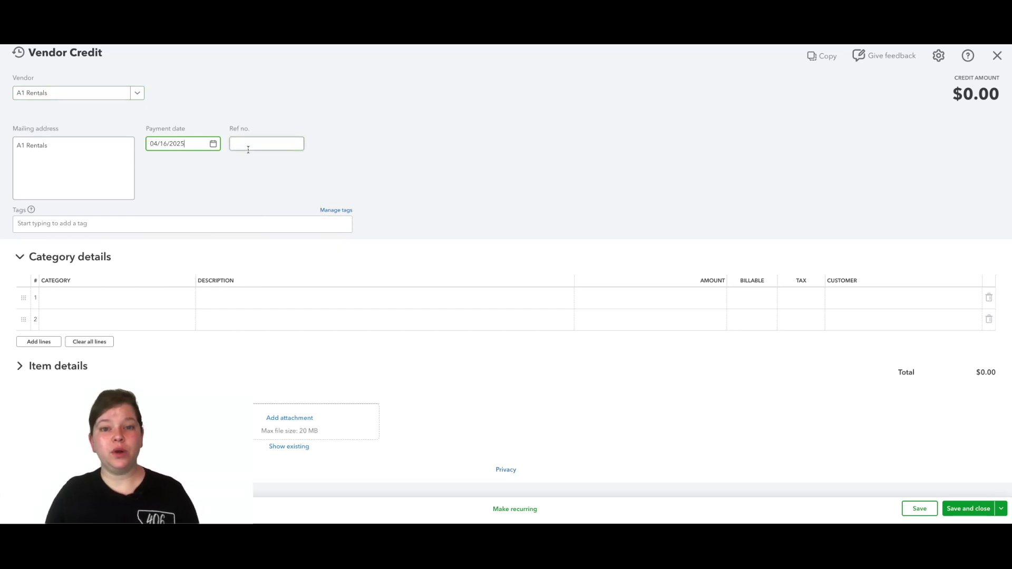
Step: Add an Equipment Rental category line described as "Skidsteer rental" for 200, and save and close the vendor credit
left_click(45, 369)
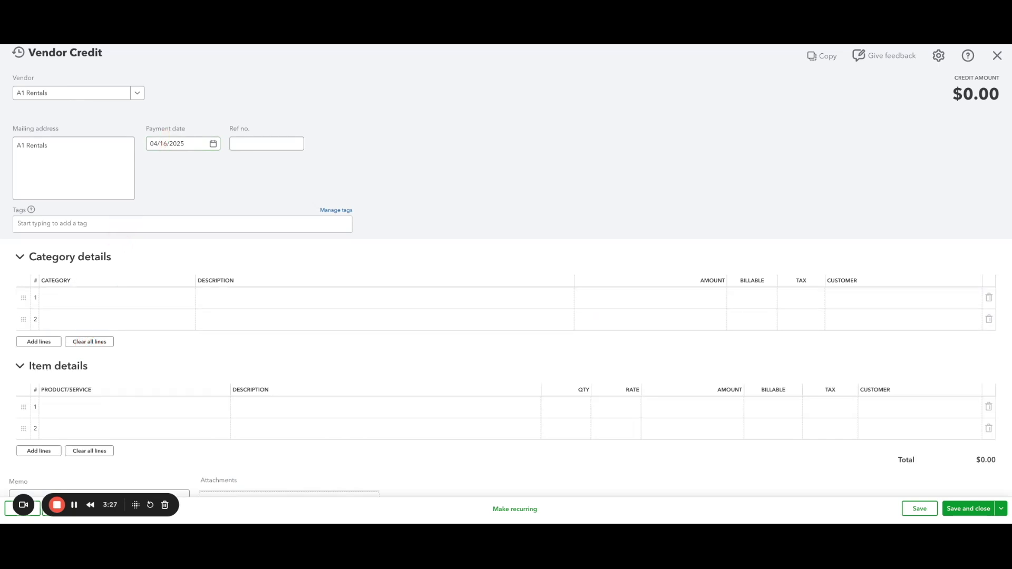
left_click(65, 297)
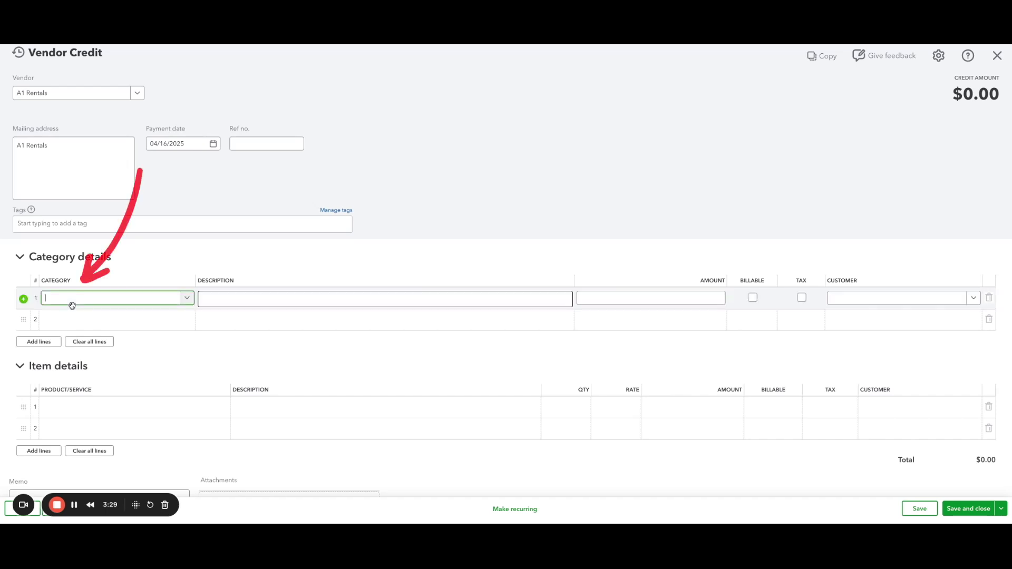
type("d")
type("qui")
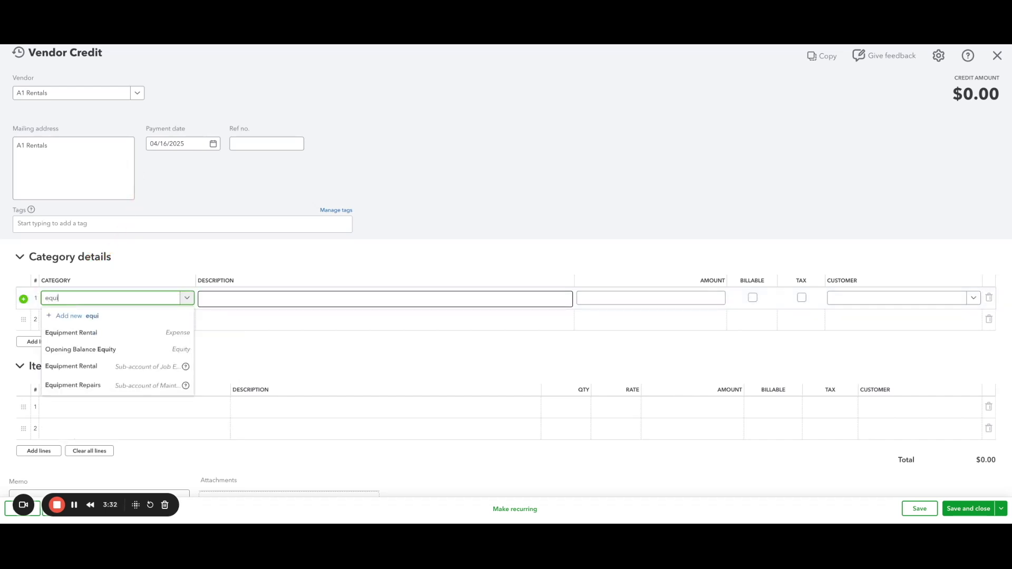
left_click(86, 333)
left_click(220, 299)
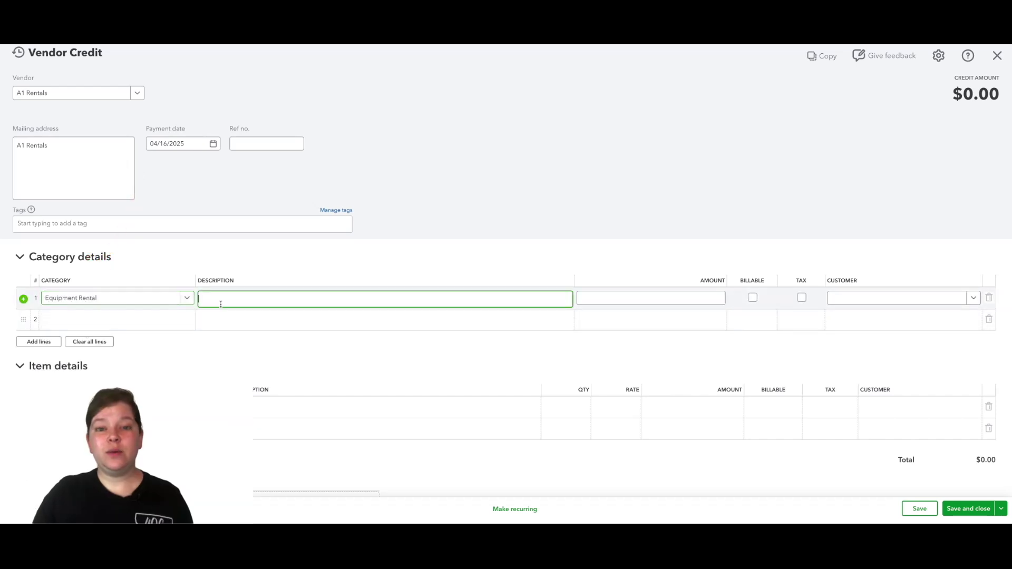
type("Skidsteer rental")
left_click(605, 297)
type("200")
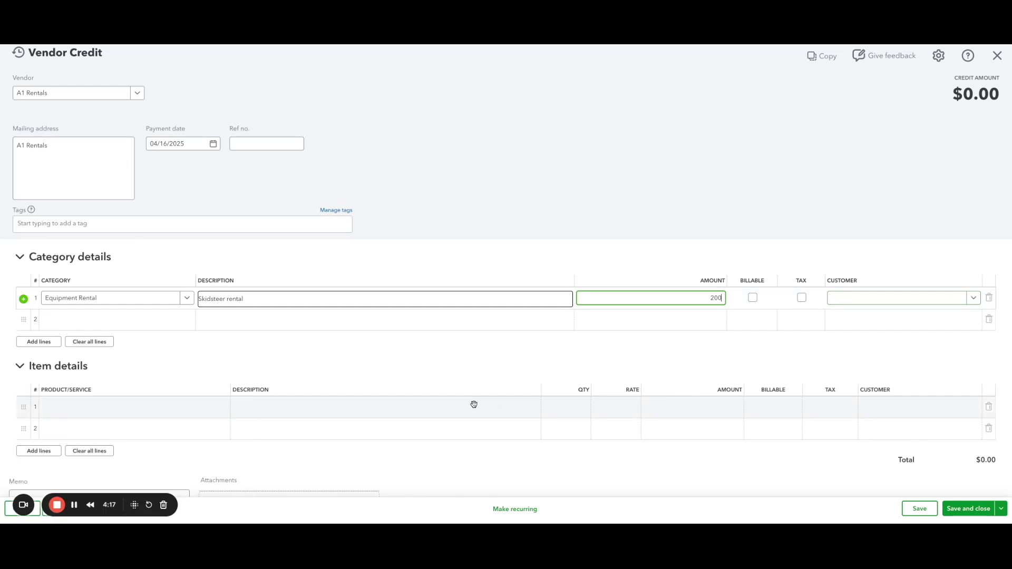
scroll(474, 405, "down", 2)
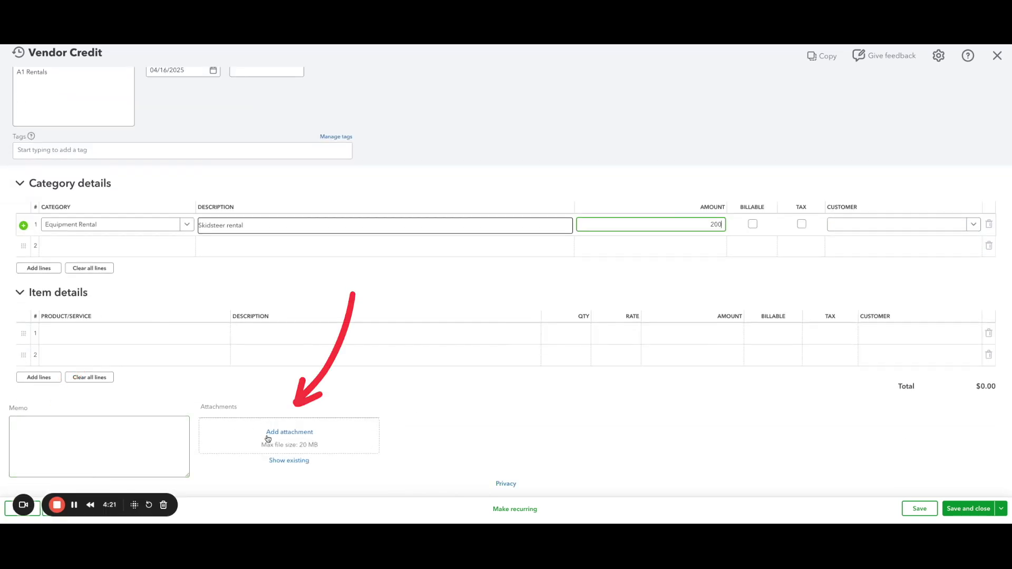
left_click(967, 513)
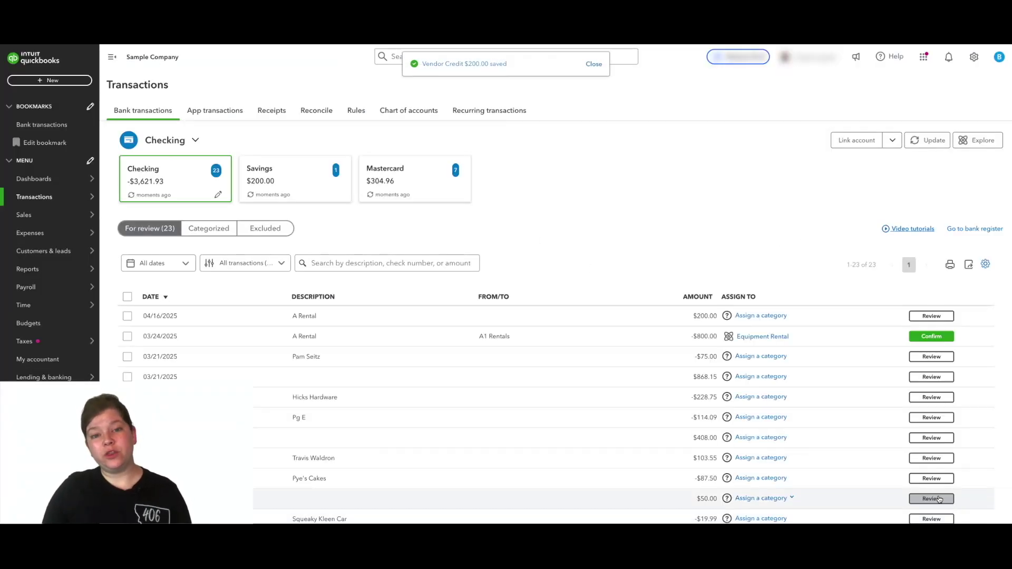
Step: Start a new bank deposit into the Checking account
left_click(44, 82)
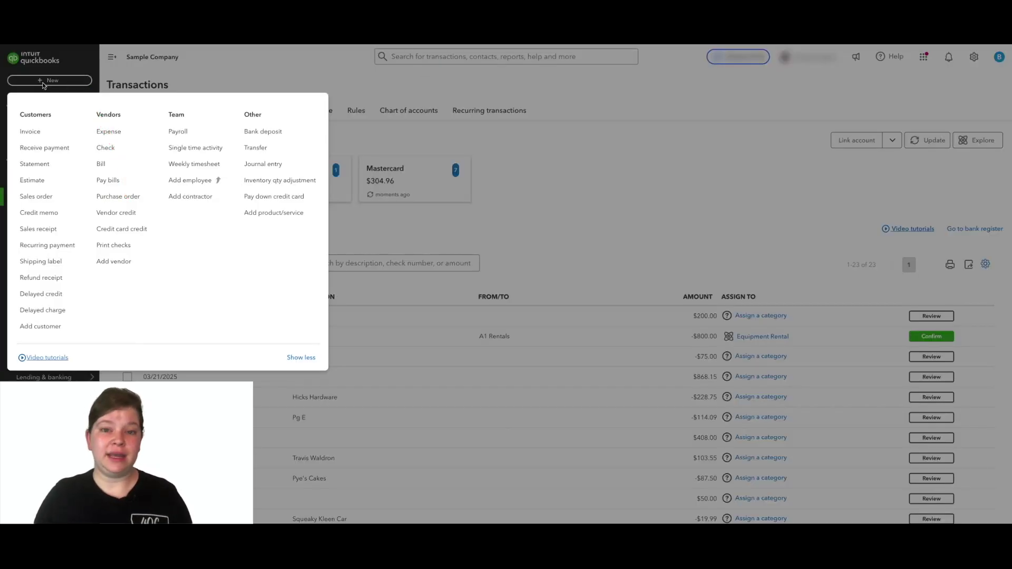
left_click(274, 133)
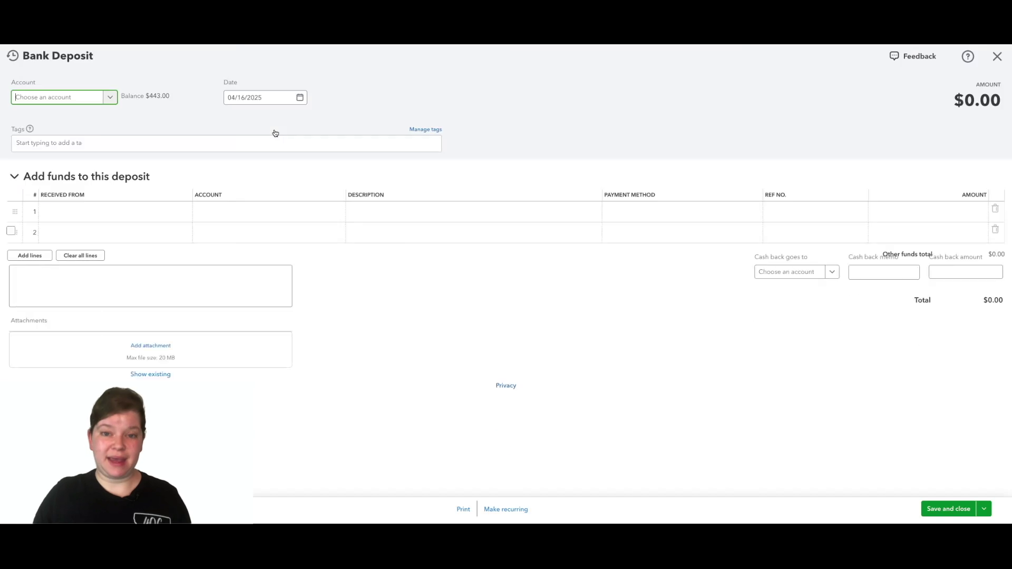
left_click(113, 99)
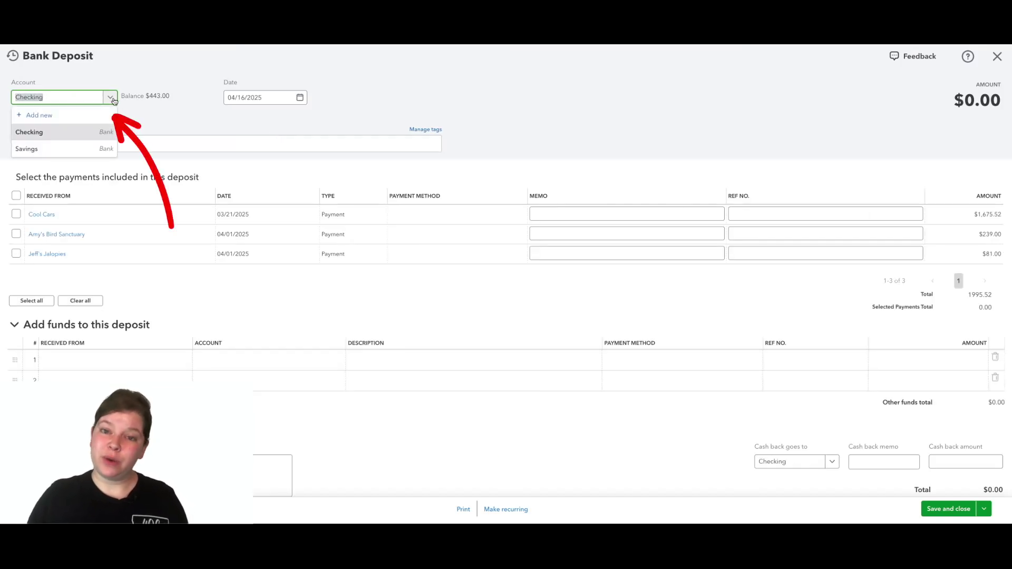
left_click(113, 99)
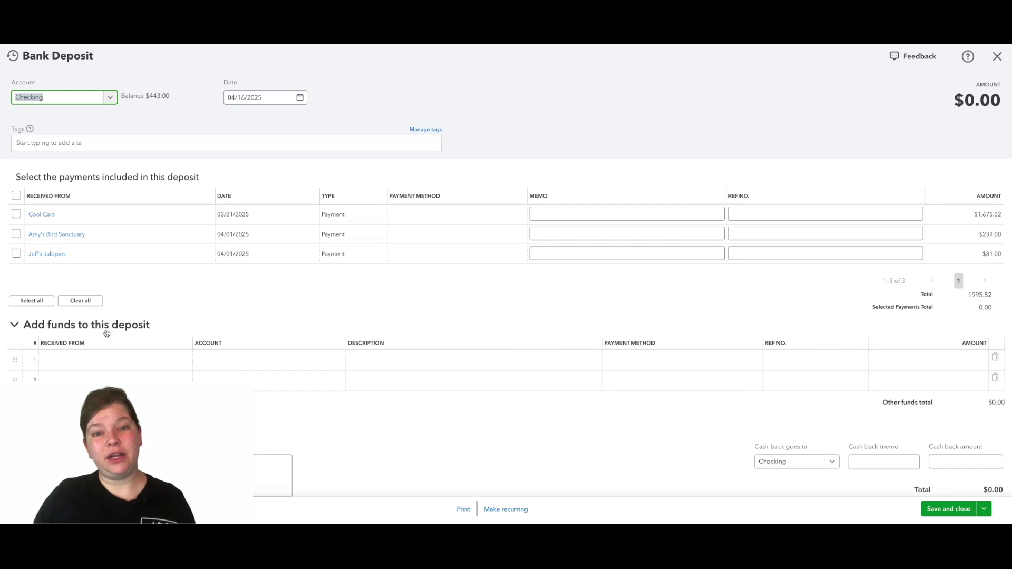
Step: Add a funds line to the deposit received from A1 Rentals, assigned to the Accounts Payable (A/P) account
left_click(107, 360)
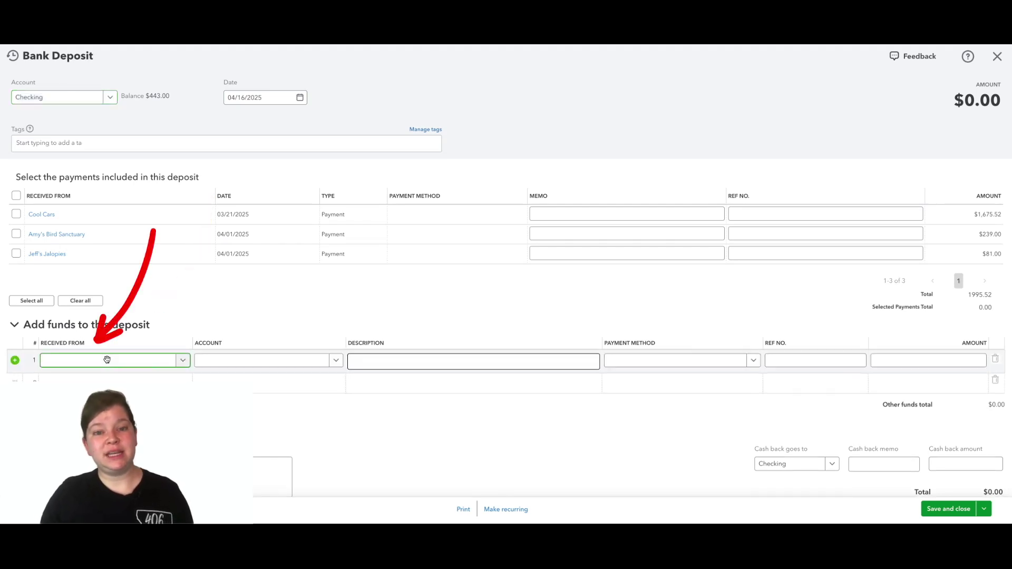
type("a1 ren")
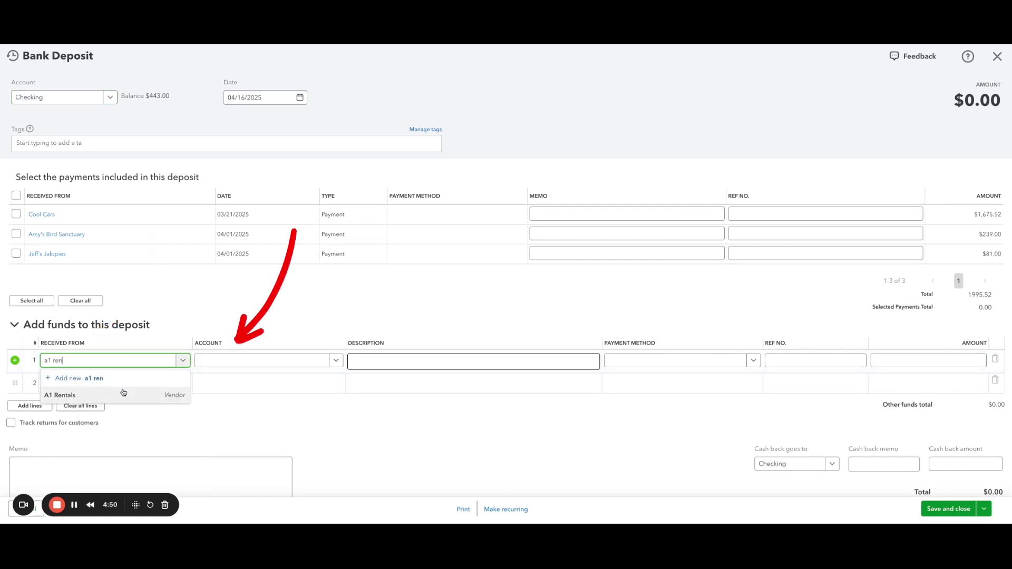
left_click(183, 394)
left_click(211, 362)
type("a")
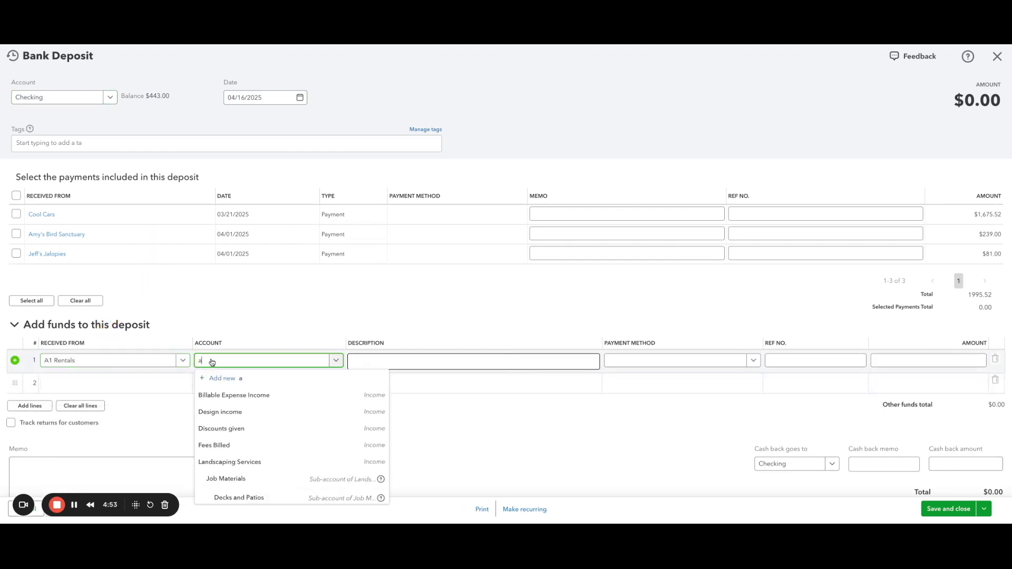
type("ccounts payable")
left_click(227, 395)
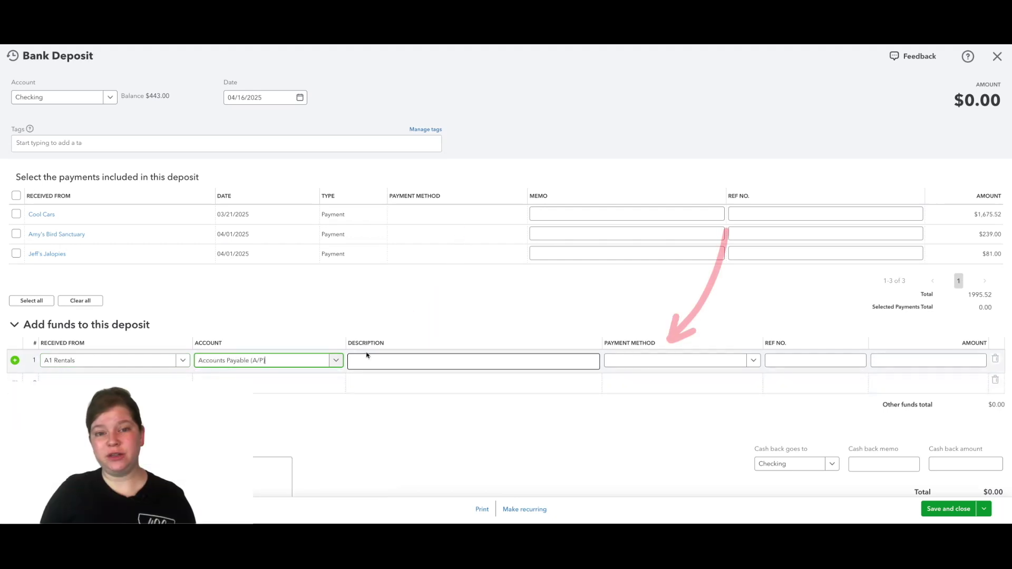
Step: Set the A1 Rentals line's payment method to Check and amount to 200, and save and close the deposit
left_click(650, 361)
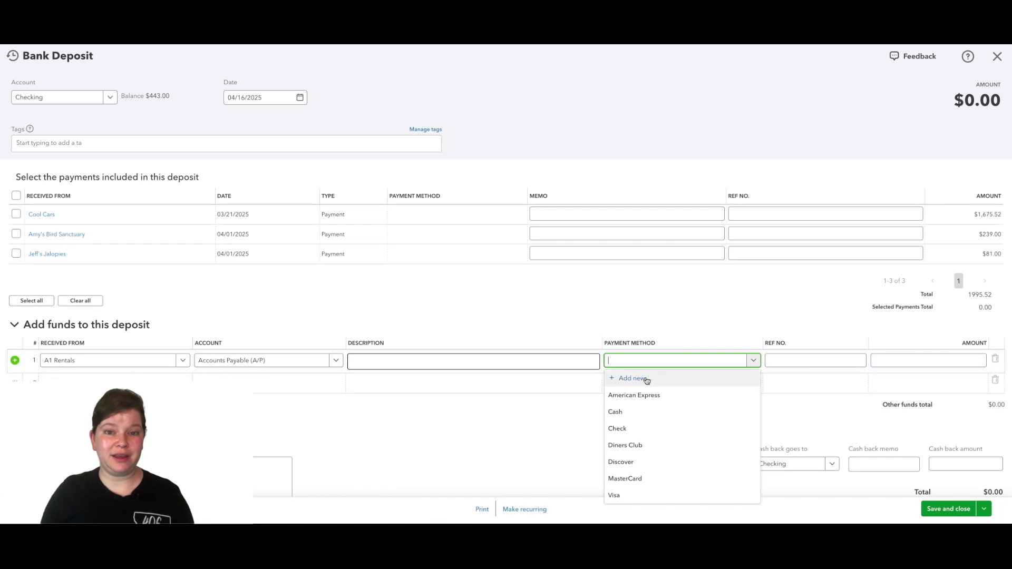
left_click(642, 428)
left_click(877, 360)
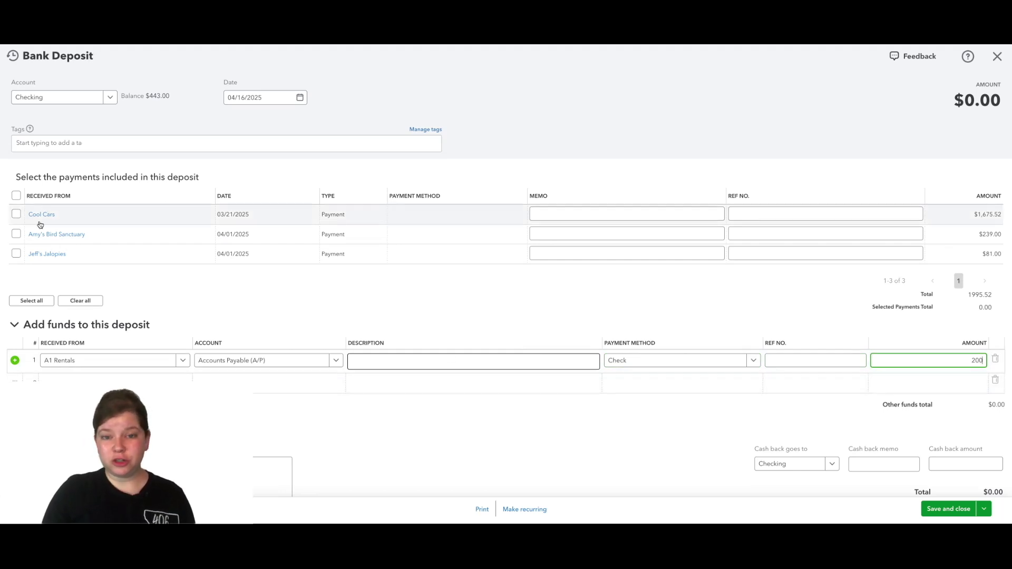
left_click(469, 361)
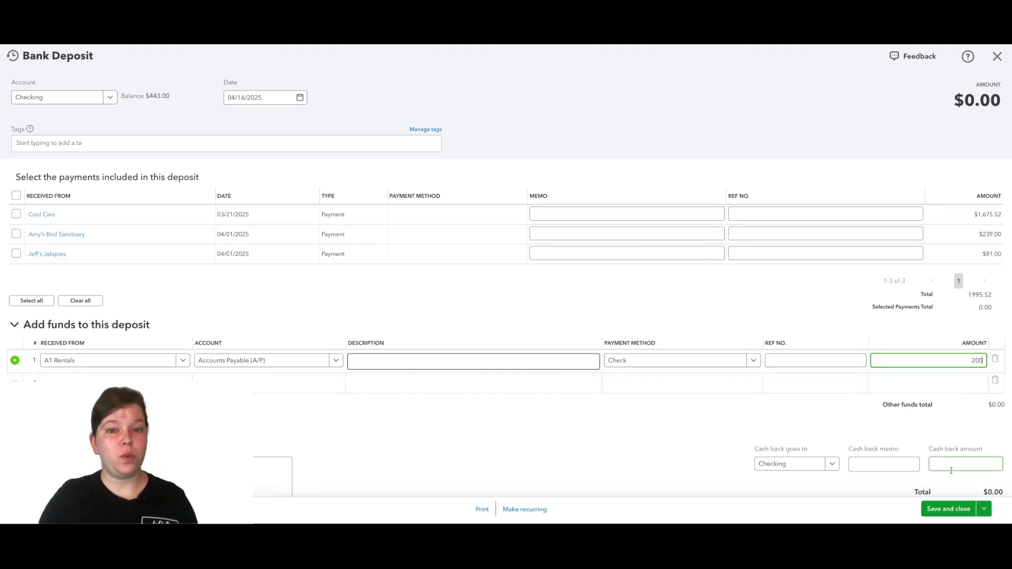
left_click(946, 509)
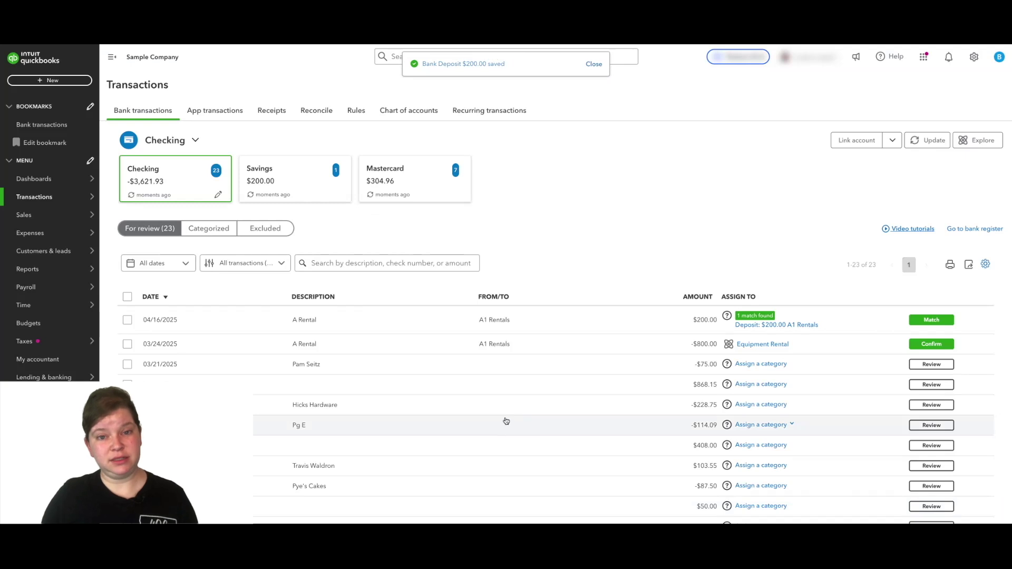
Step: Open the A1 Rentals vendor record to review its transaction list
mouse_move(80, 234)
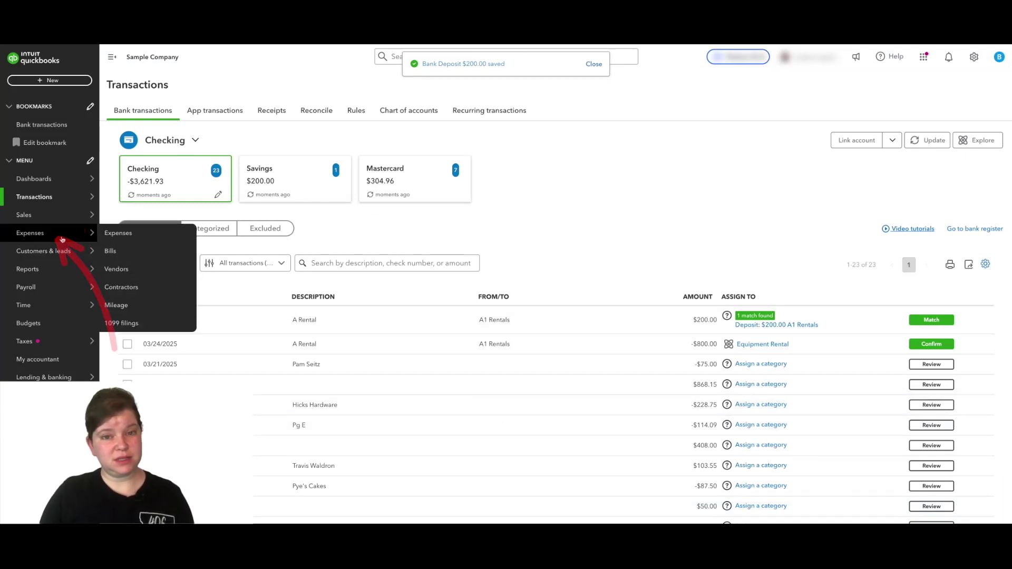
left_click(124, 269)
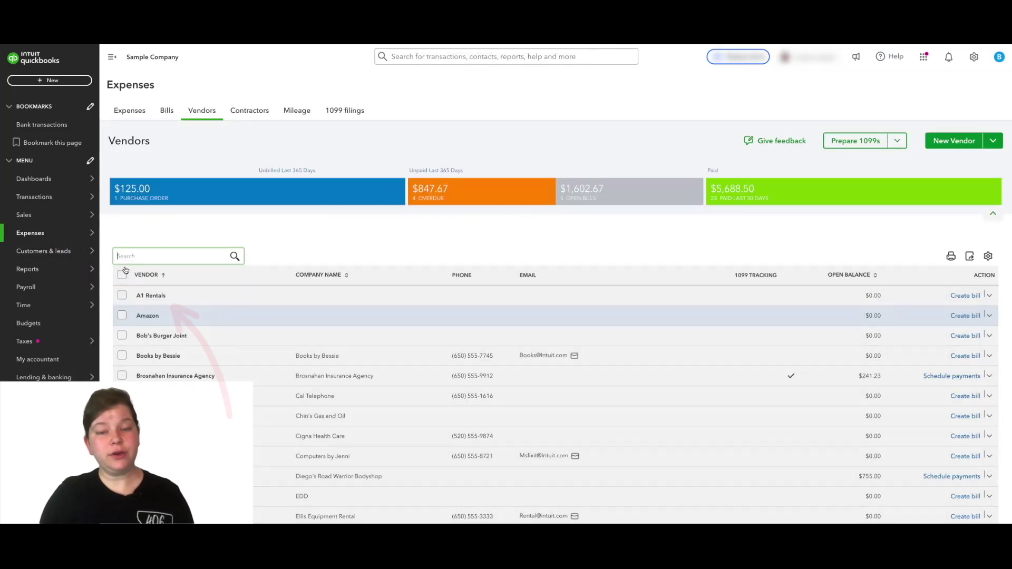
left_click(154, 295)
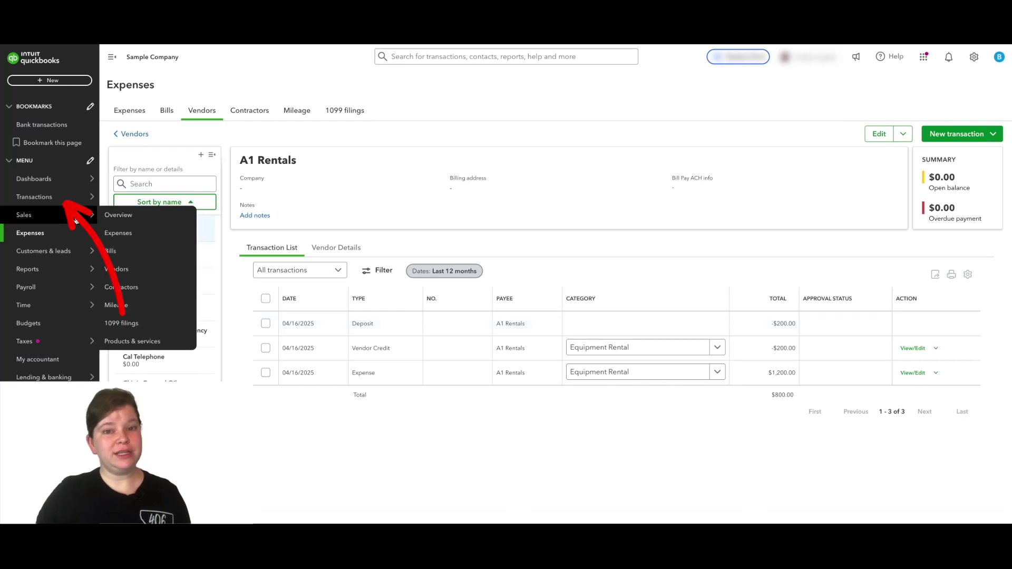
Step: Match the 04/16/2025 A1 Rentals bank transaction in the Checking account to the $200.00 A1 Rentals deposit
left_click(70, 201)
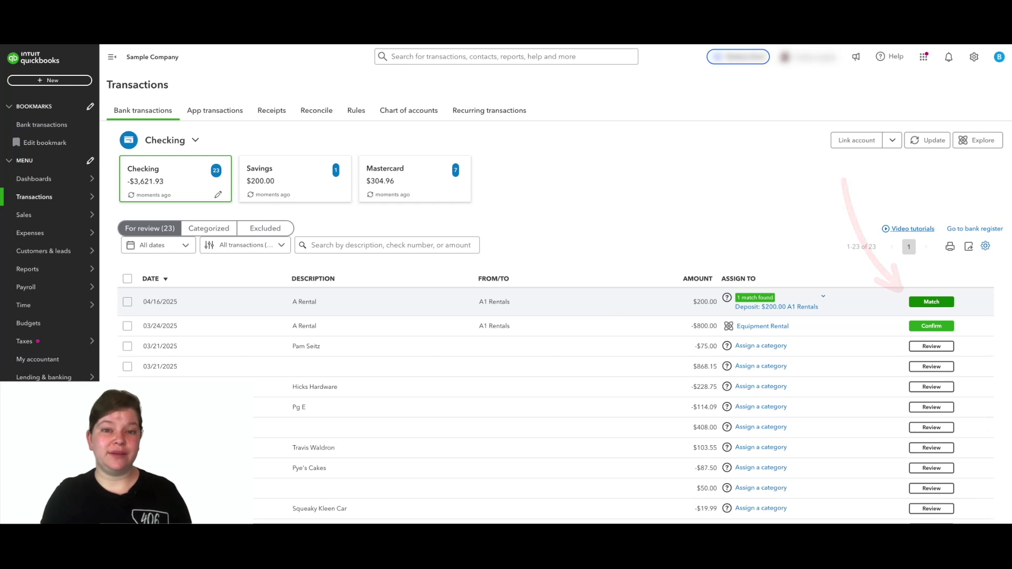
left_click(667, 311)
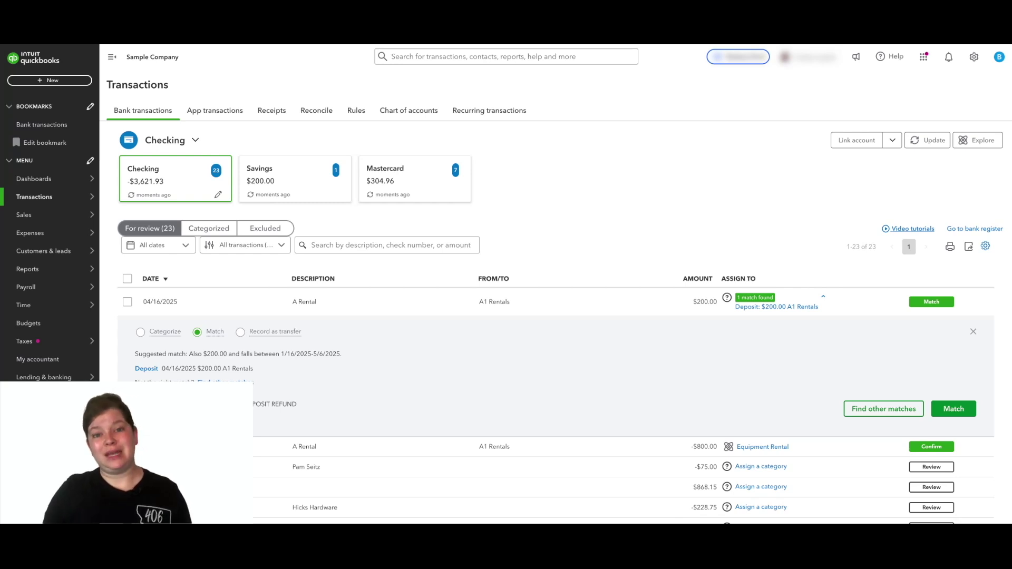
left_click(929, 302)
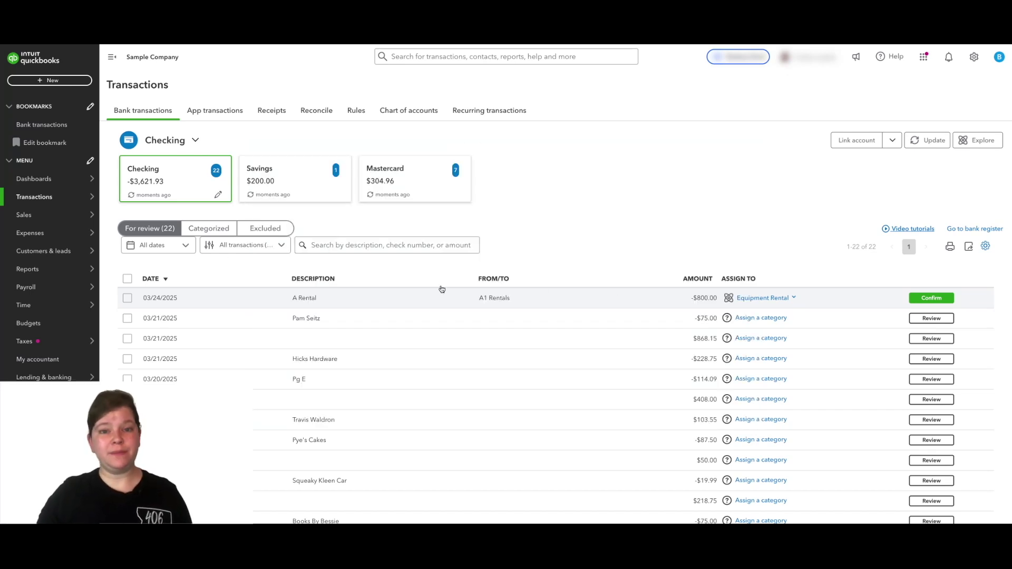
Step: Categorize the 04/16/2025 Amazon refund in the Mastercard account as Supplies and confirm it
left_click(431, 191)
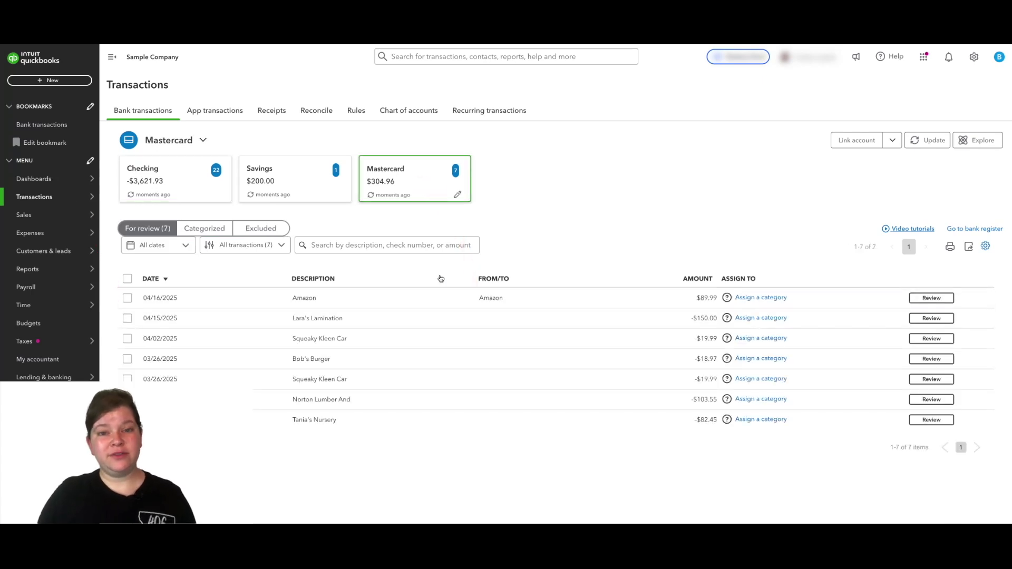
left_click(444, 299)
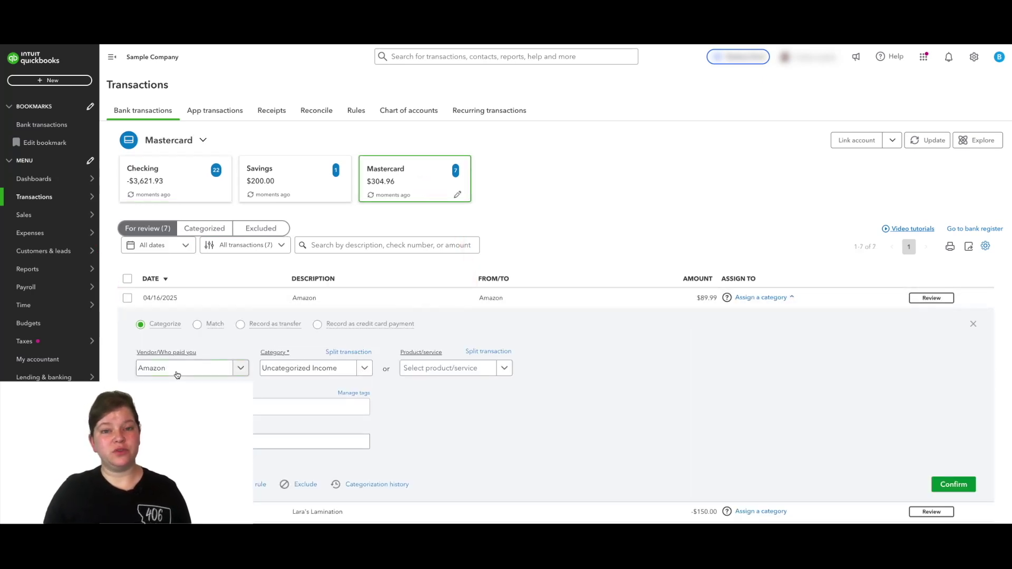
left_click(306, 369)
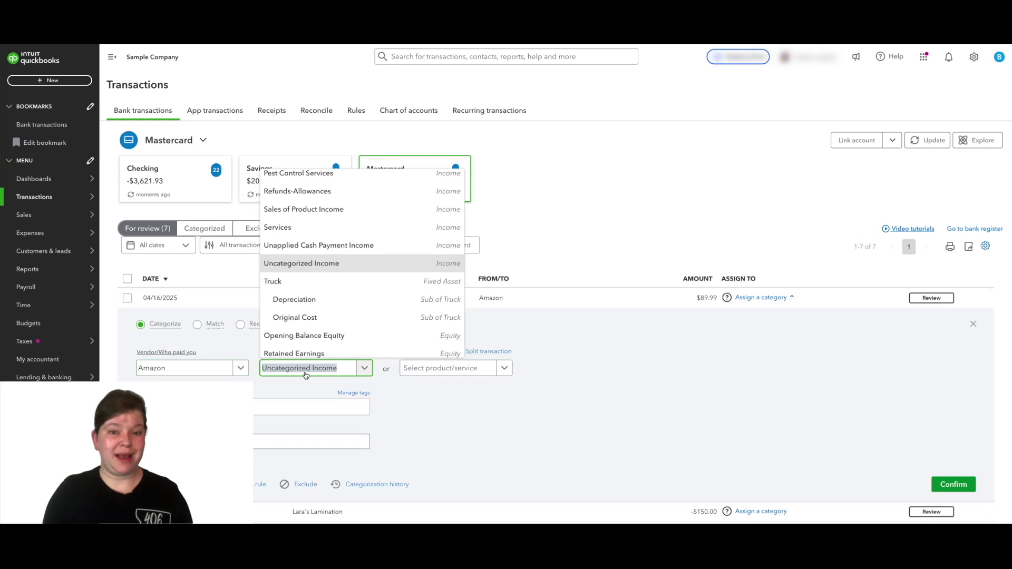
type("sup")
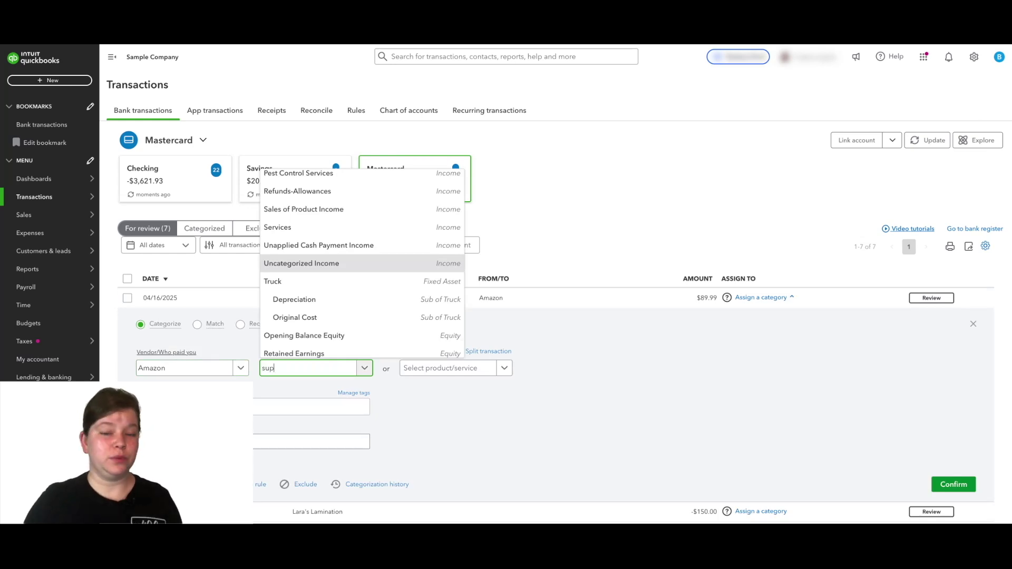
type("plies")
key("Return")
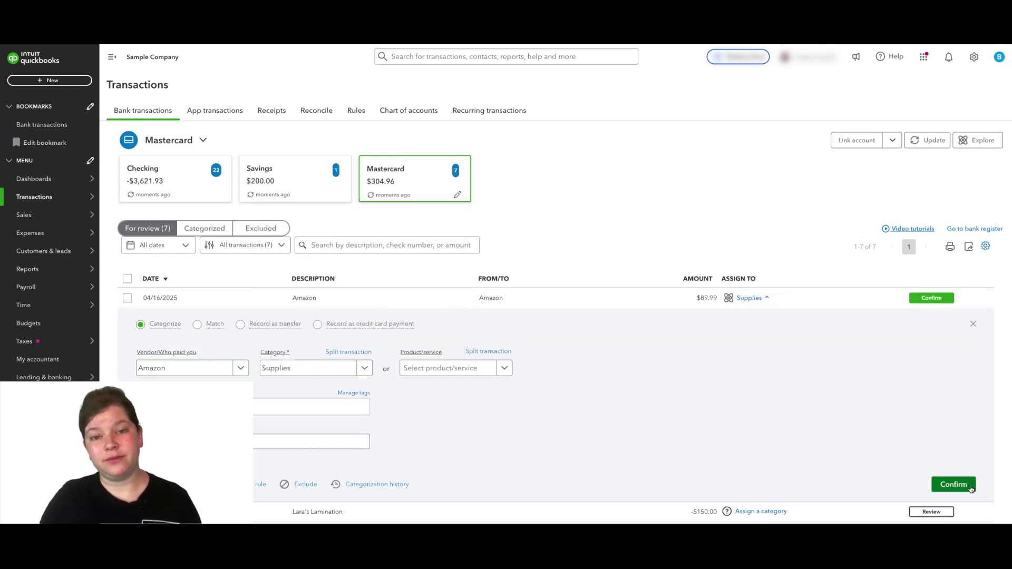
left_click(970, 488)
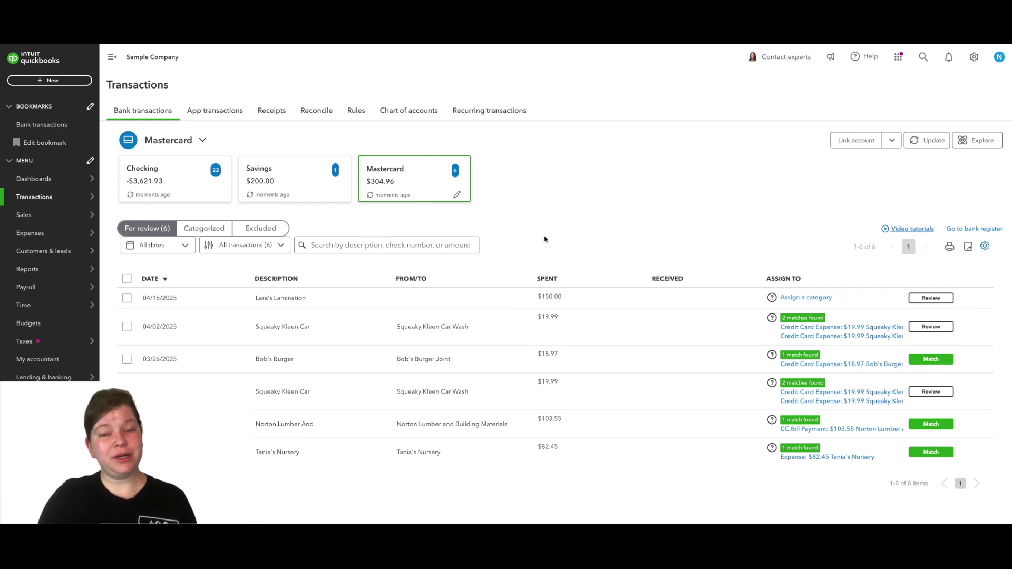
Step: Undo the Amazon refund's categorization among the Mastercard account's categorized transactions
left_click(204, 228)
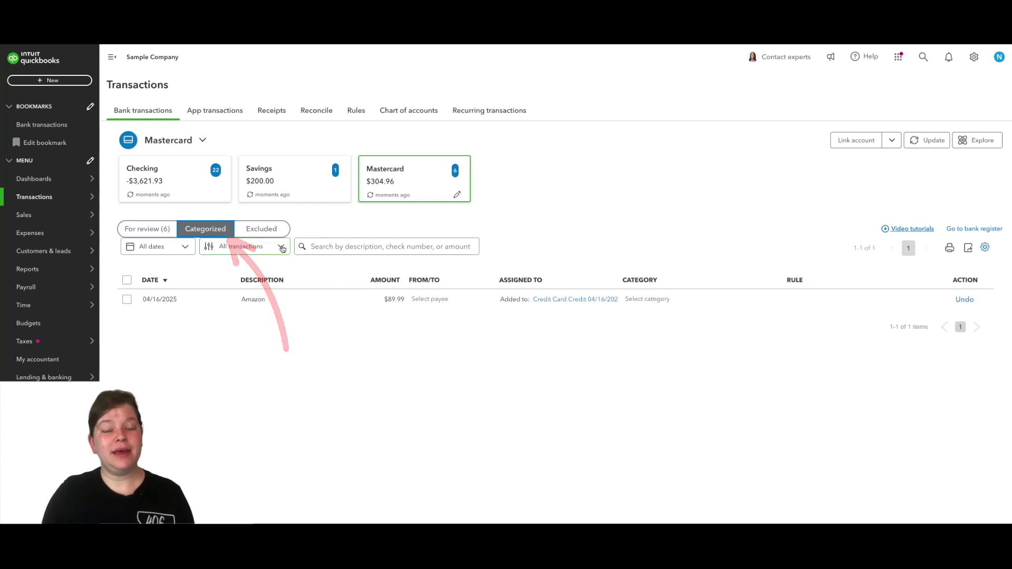
left_click(965, 300)
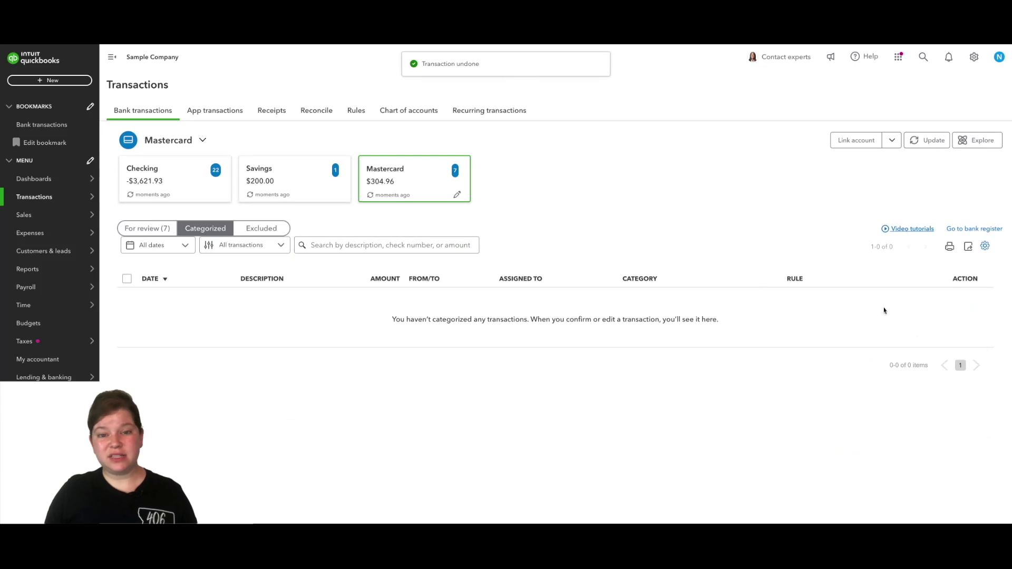
Step: Start a new credit card credit with Amazon as payee, the Mastercard account, and payment date 04/16/2025
left_click(53, 80)
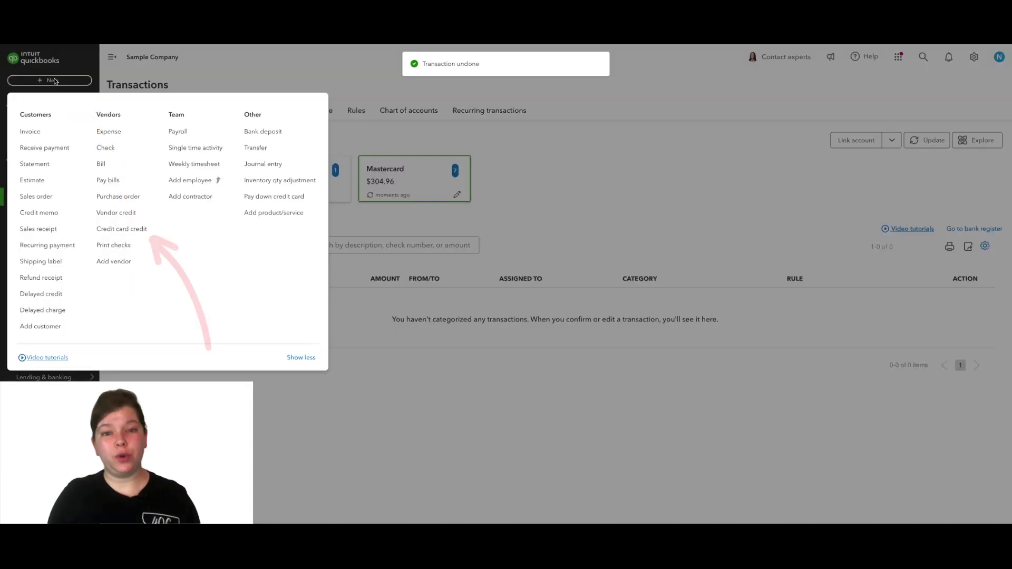
left_click(122, 229)
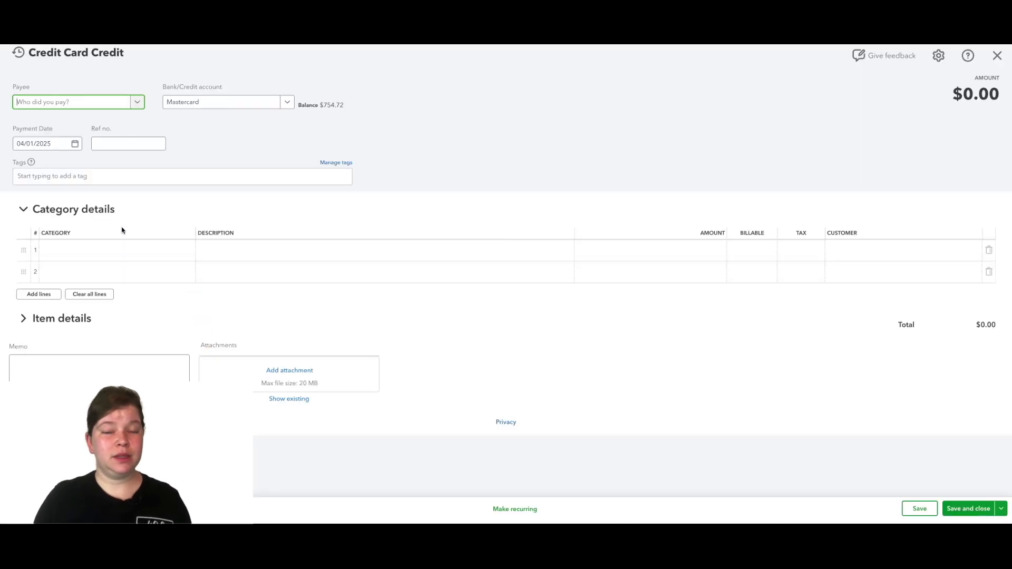
type("amazon")
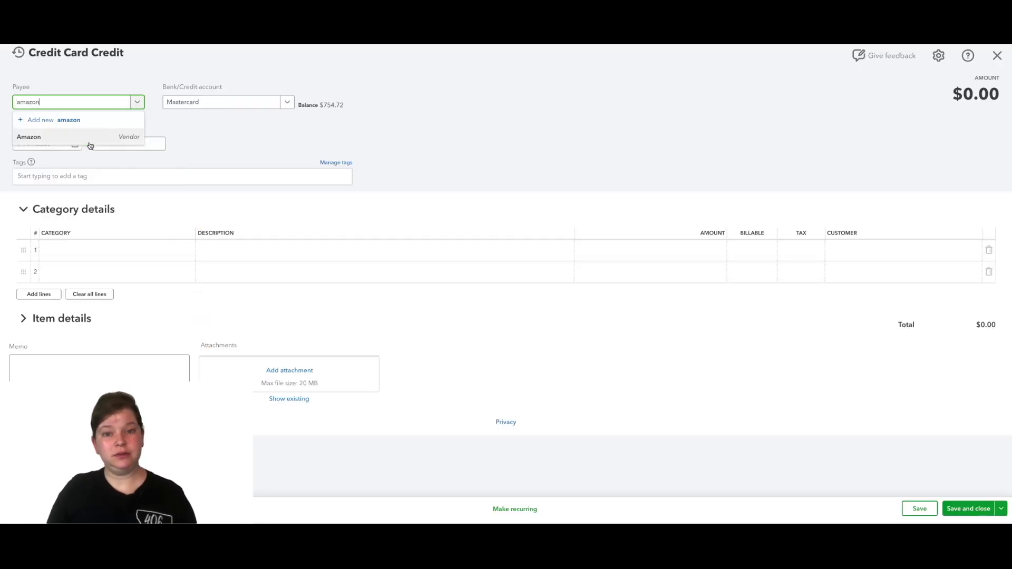
left_click(84, 138)
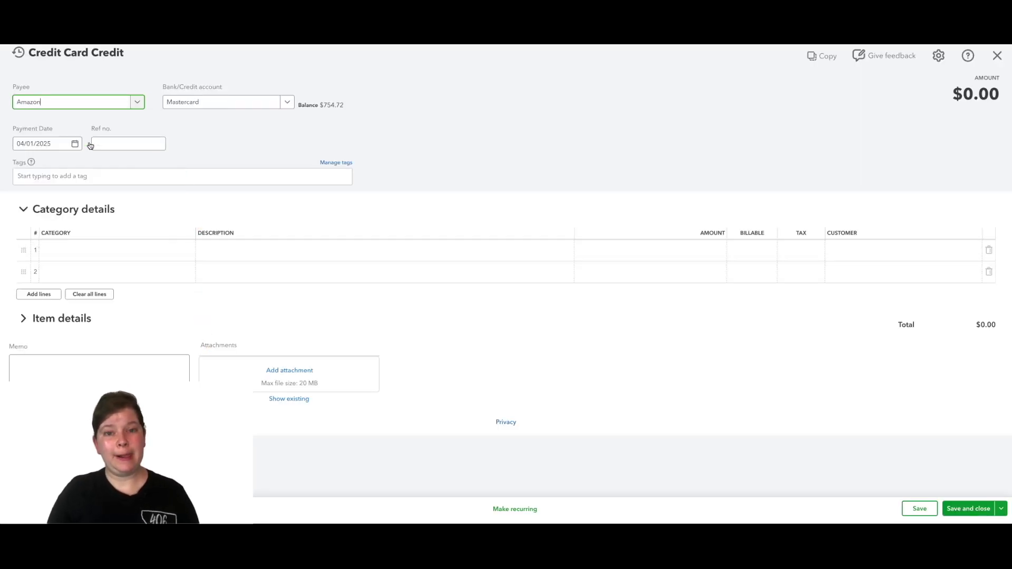
left_click(184, 107)
left_click(179, 138)
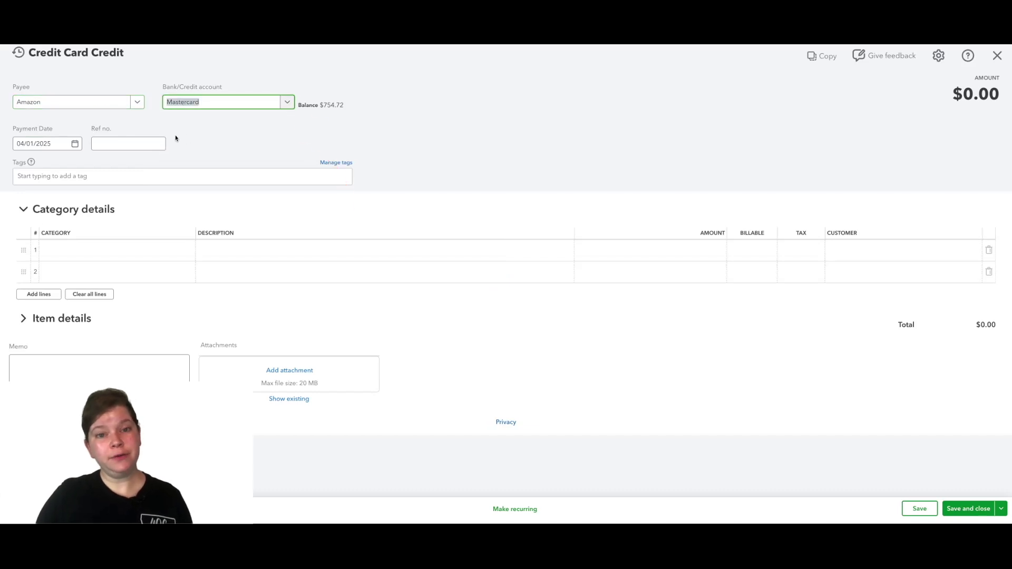
left_click(76, 144)
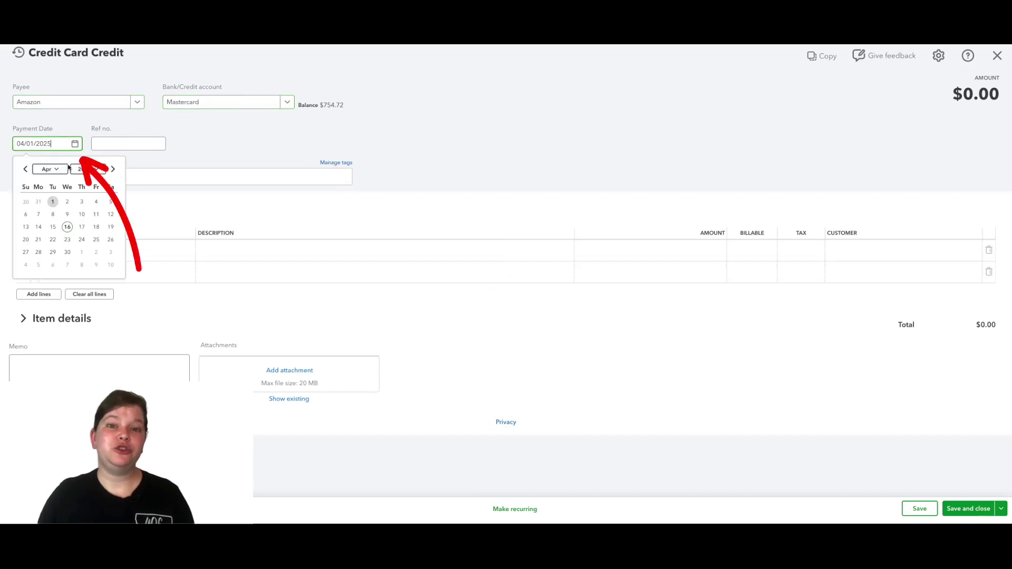
left_click(67, 228)
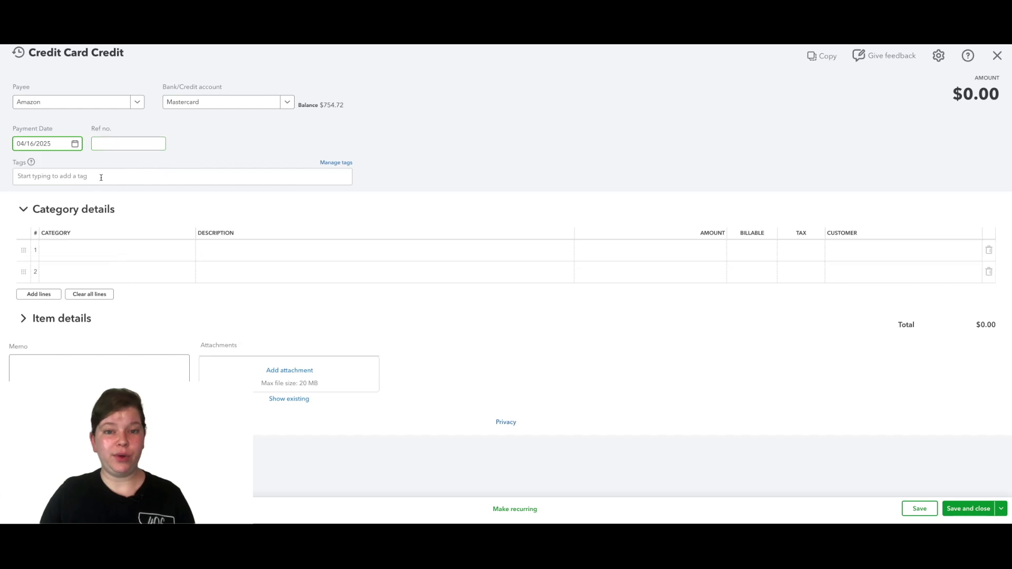
Step: Add a Supplies category line with description Supplies and amount 89.99, and save and close the credit card credit
left_click(37, 322)
left_click(36, 321)
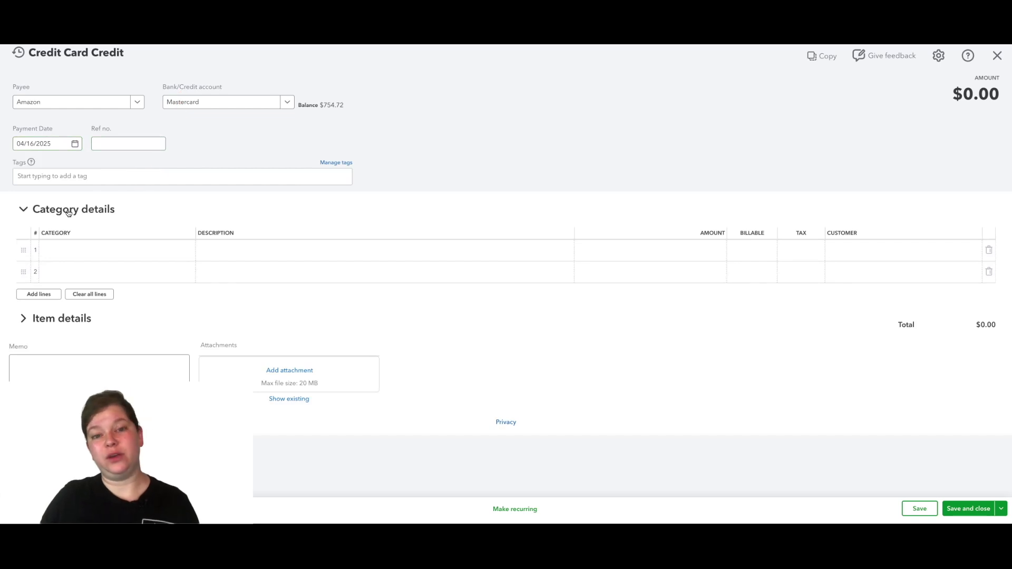
left_click(78, 249)
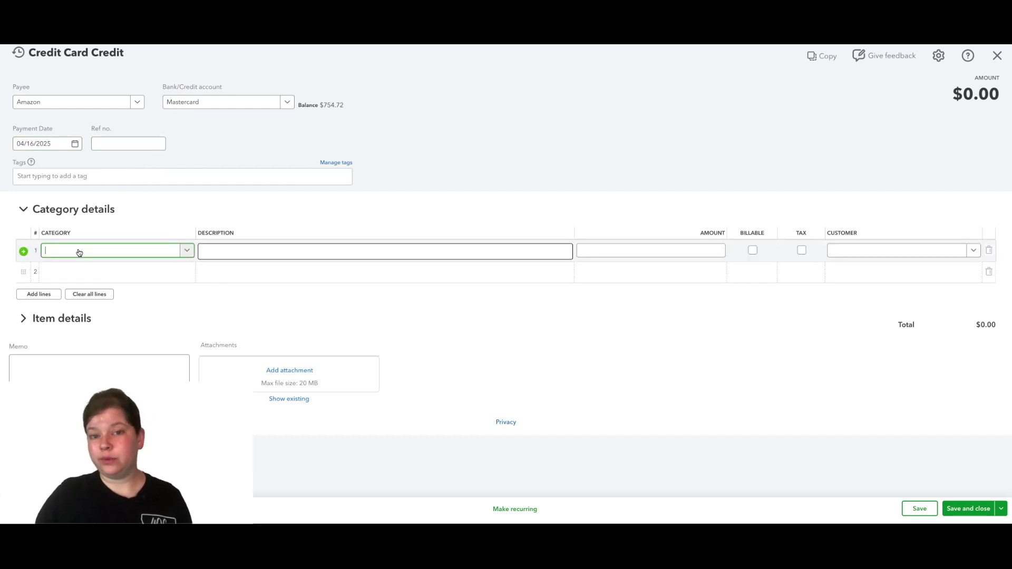
type("supp")
left_click(95, 282)
left_click(206, 252)
type("Supplies")
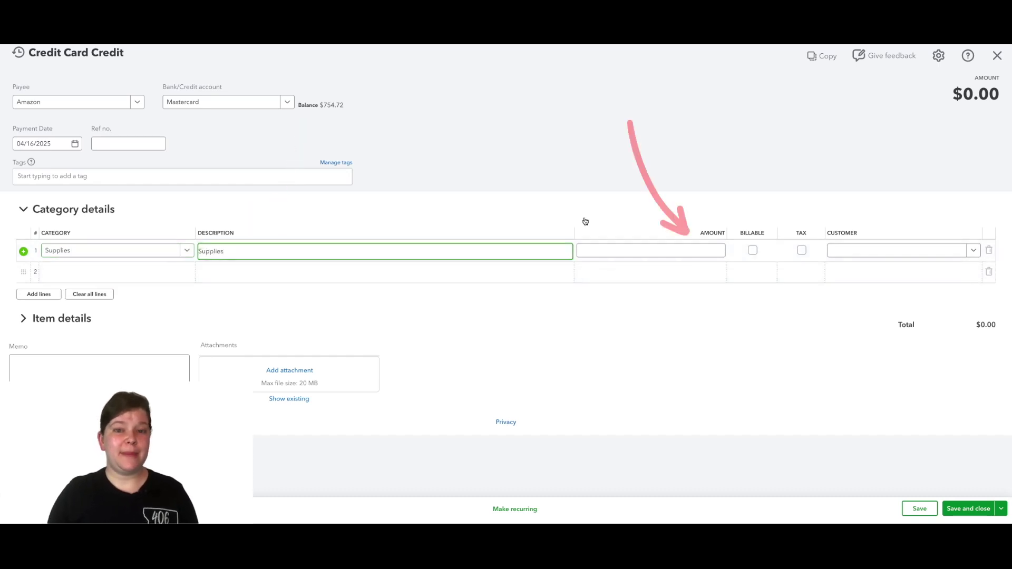
left_click(632, 250)
type("89.99")
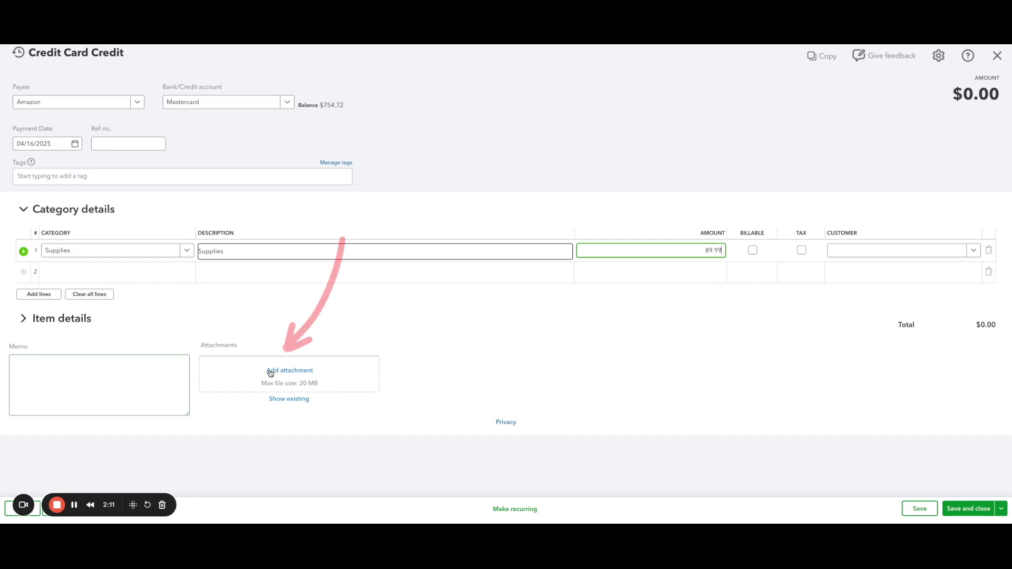
left_click(974, 509)
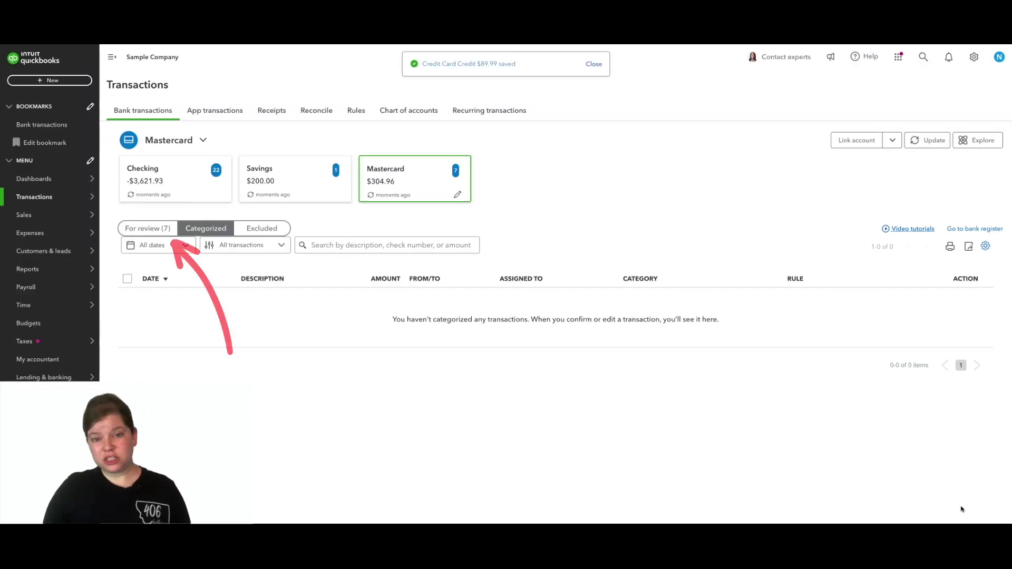
Step: Match the Amazon transaction awaiting review in the Mastercard account to the $89.99 credit card credit
left_click(149, 231)
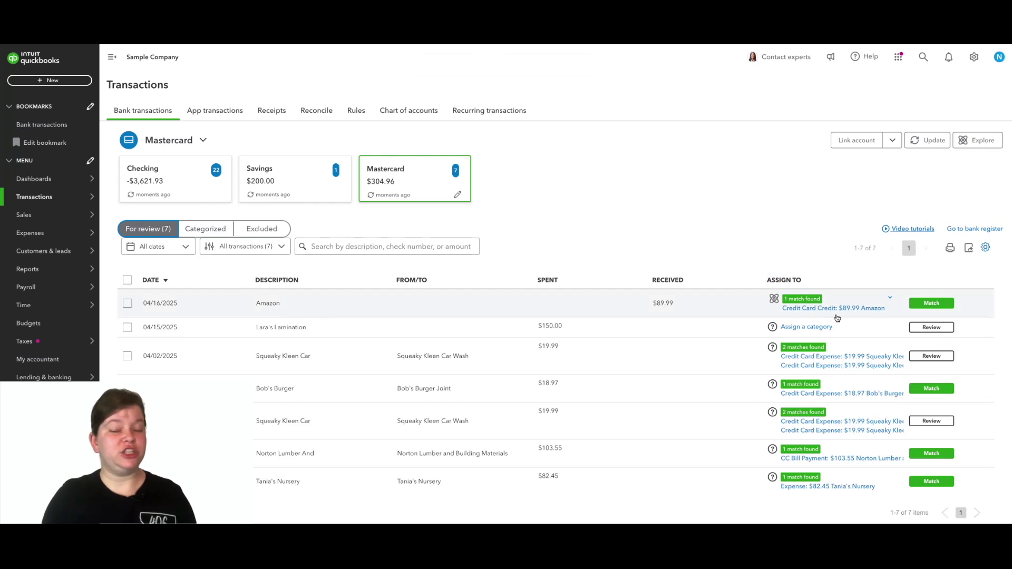
left_click(920, 305)
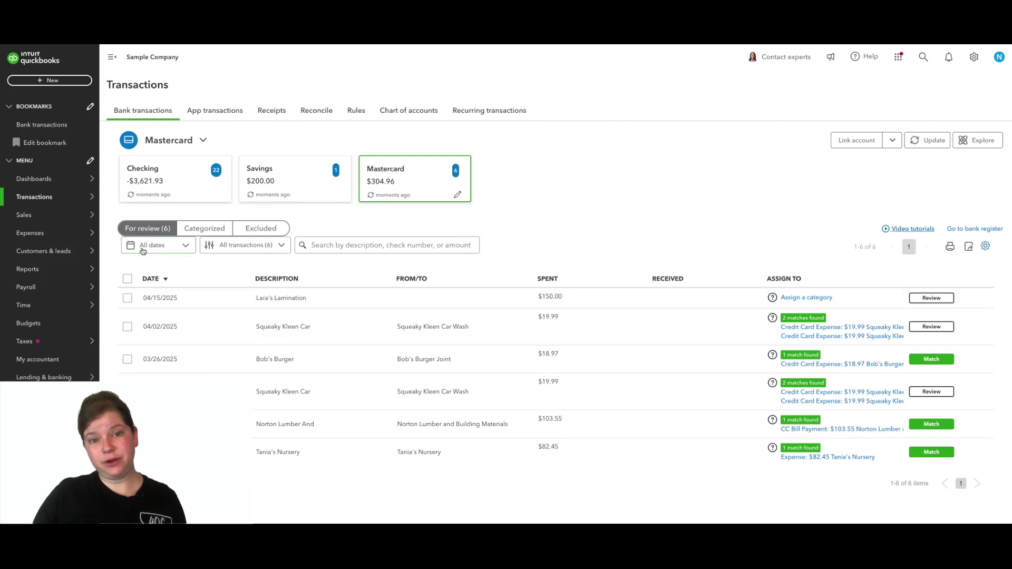
Step: Open the vendor list under Expenses to review a vendor's record
mouse_move(30, 232)
left_click(129, 267)
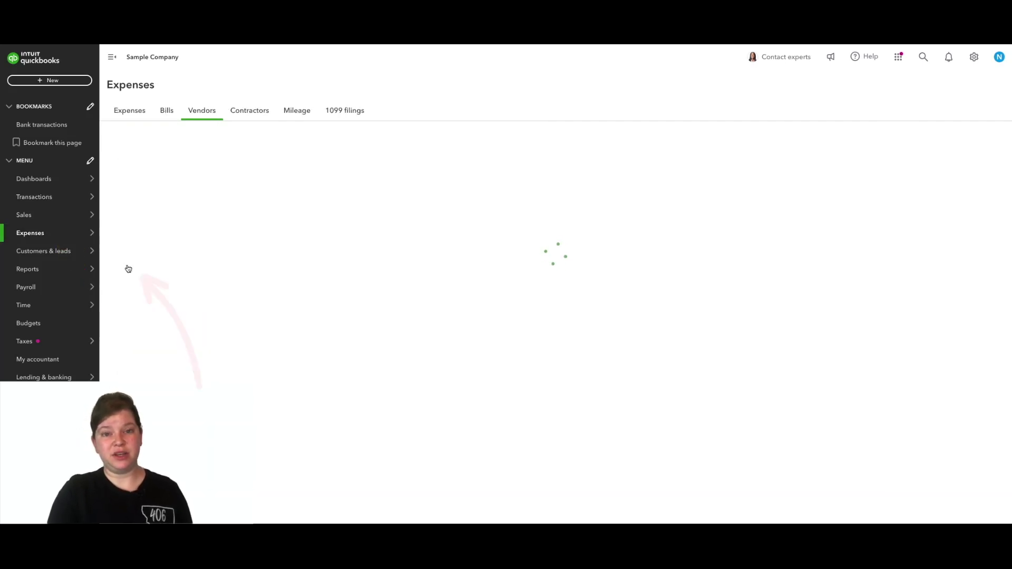
left_click(187, 319)
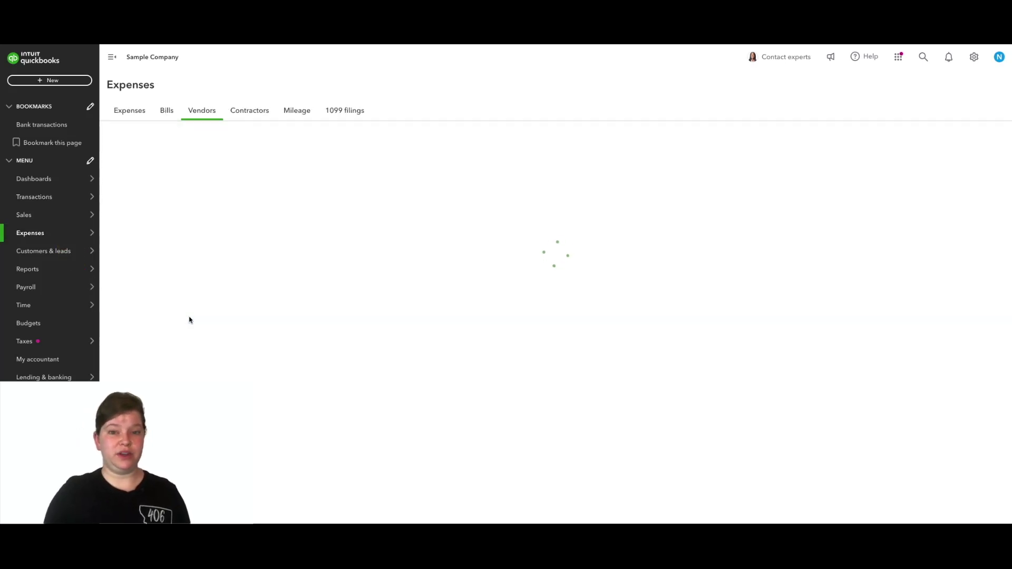